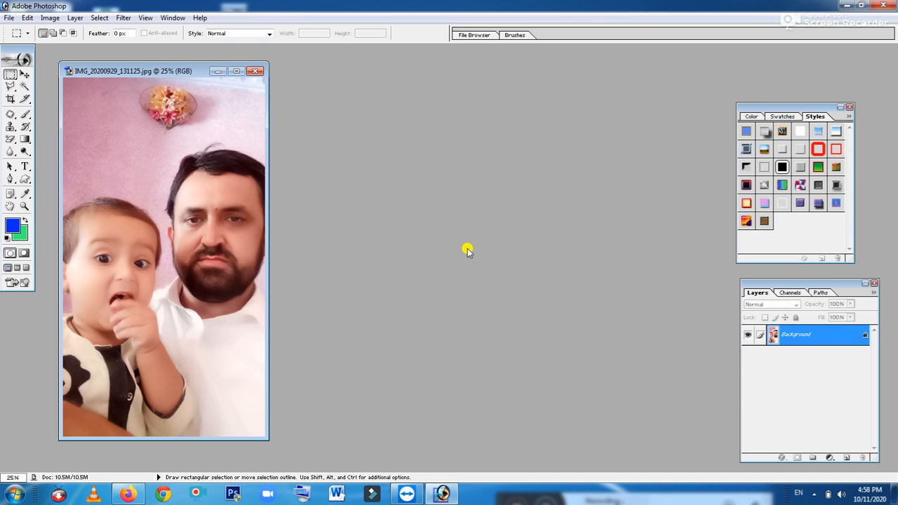
Create a new RGB document from the 800 x 600 preset at 72 pixels/inch with white contents
{"action": "left_click", "coordinate": [6, 20]}
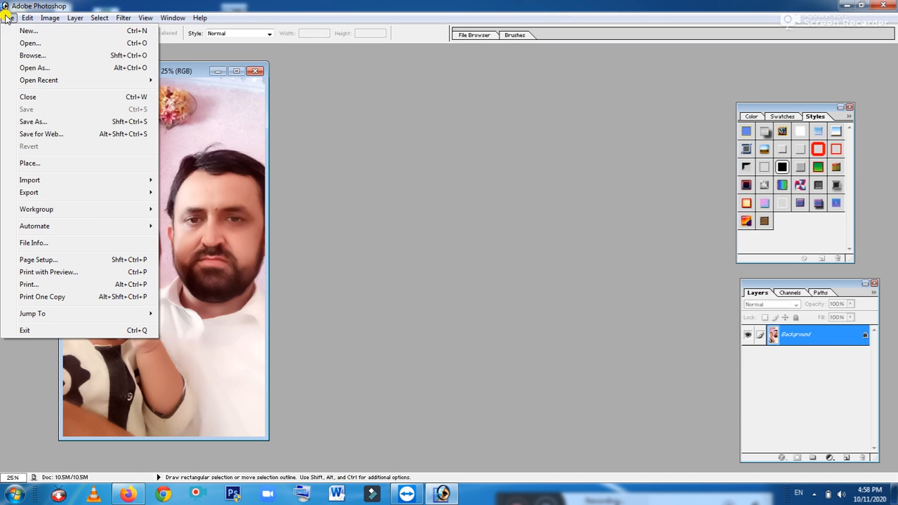
{"action": "left_click", "coordinate": [28, 32]}
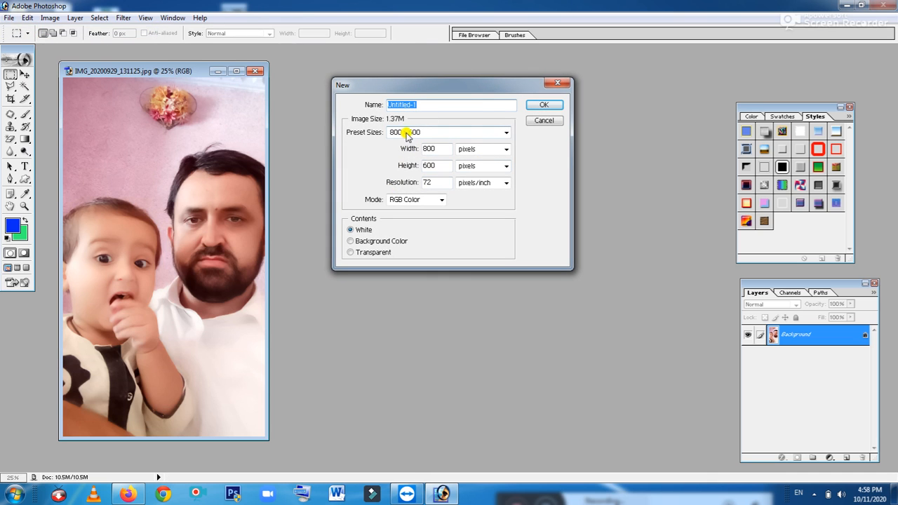
{"action": "left_click", "coordinate": [507, 132]}
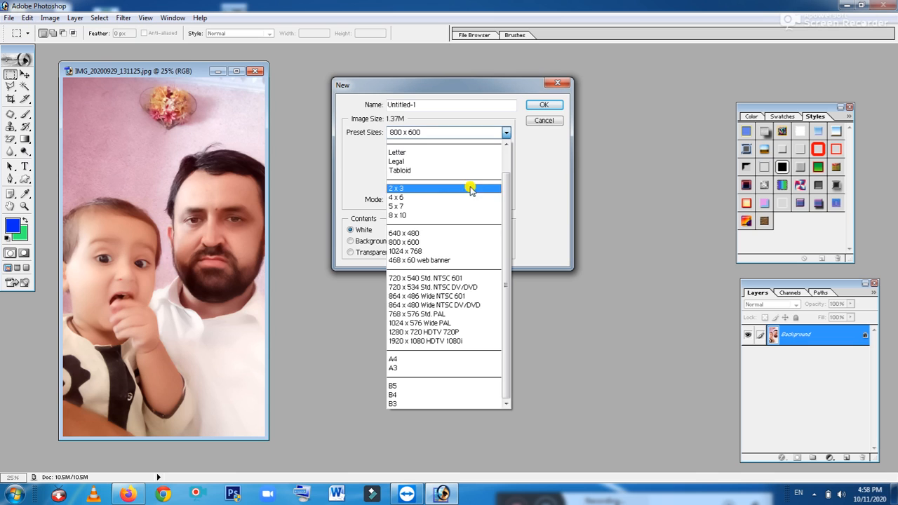
{"action": "left_click", "coordinate": [443, 242]}
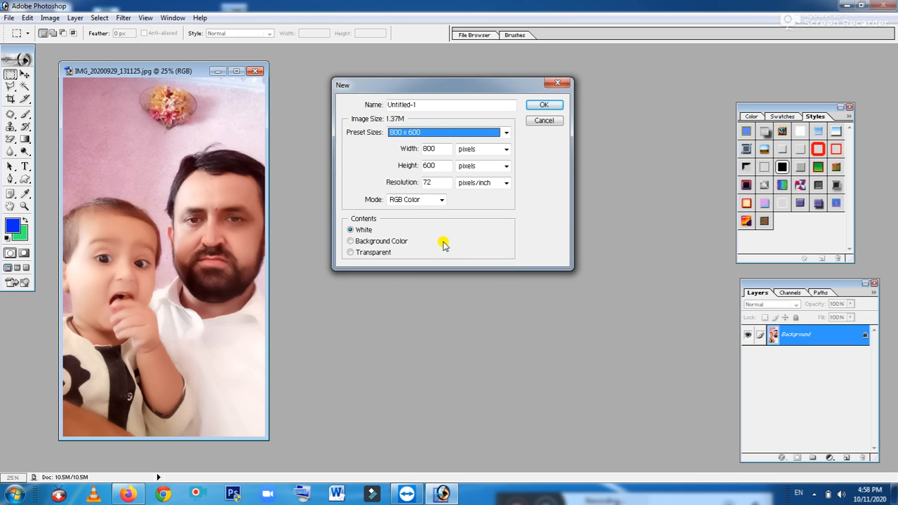
{"action": "left_click", "coordinate": [540, 105]}
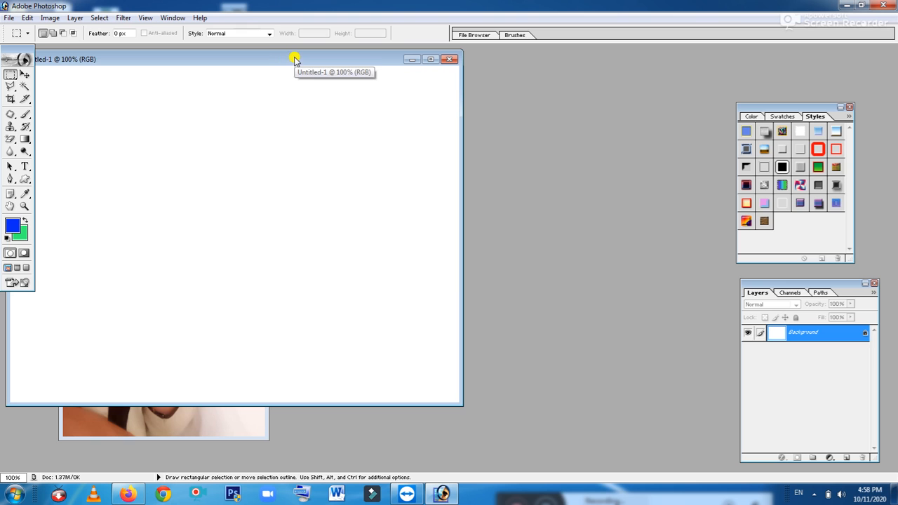
Arrange the photo and the blank document windows side by side, leaving the blank document active
{"action": "left_click_drag", "start_coordinate": [294, 58], "coordinate": [536, 67]}
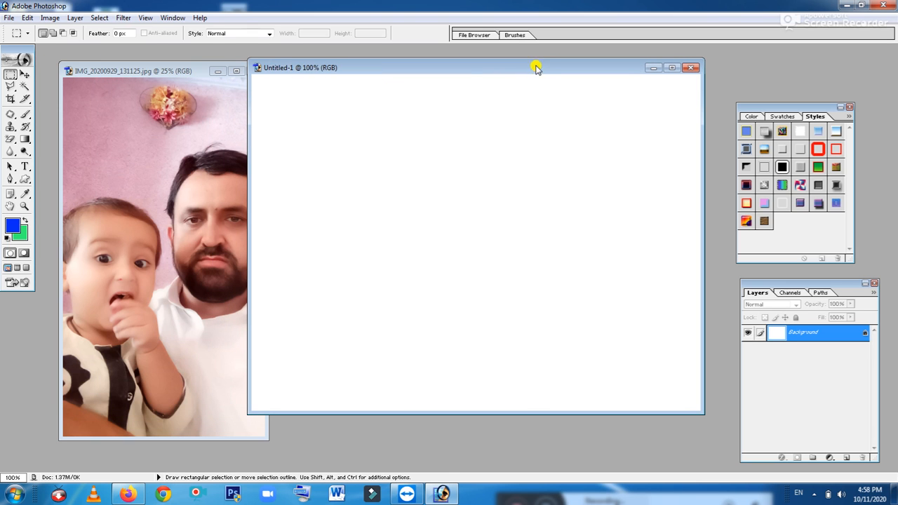
{"action": "left_click", "coordinate": [187, 70]}
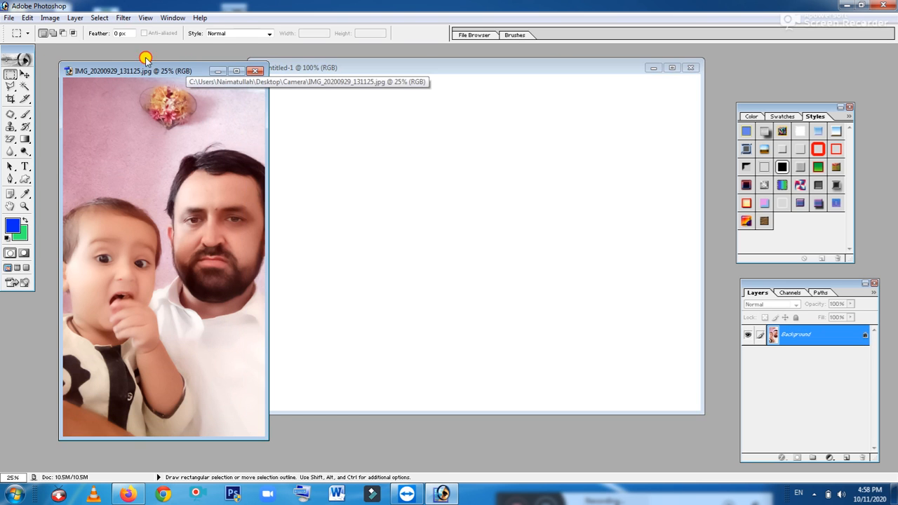
{"action": "left_click_drag", "start_coordinate": [161, 69], "coordinate": [97, 75]}
{"action": "left_click", "coordinate": [373, 69]}
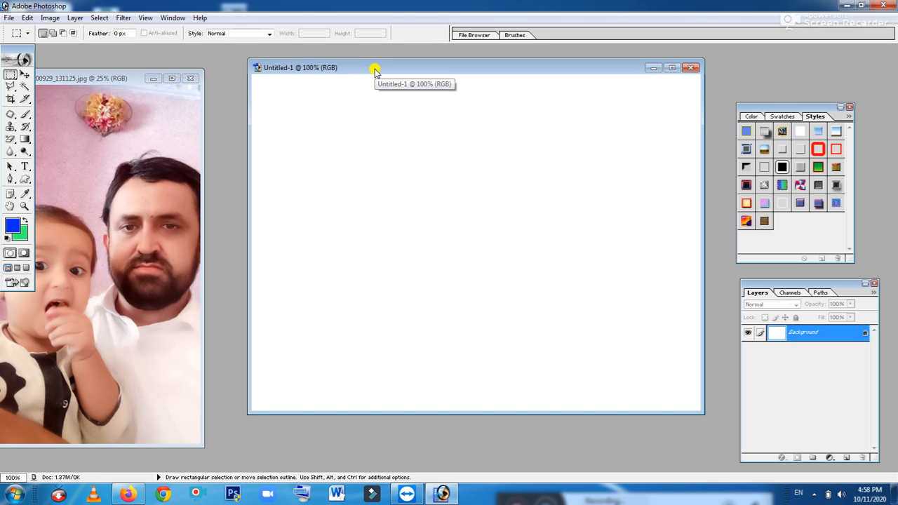
{"action": "left_click_drag", "start_coordinate": [375, 70], "coordinate": [363, 96]}
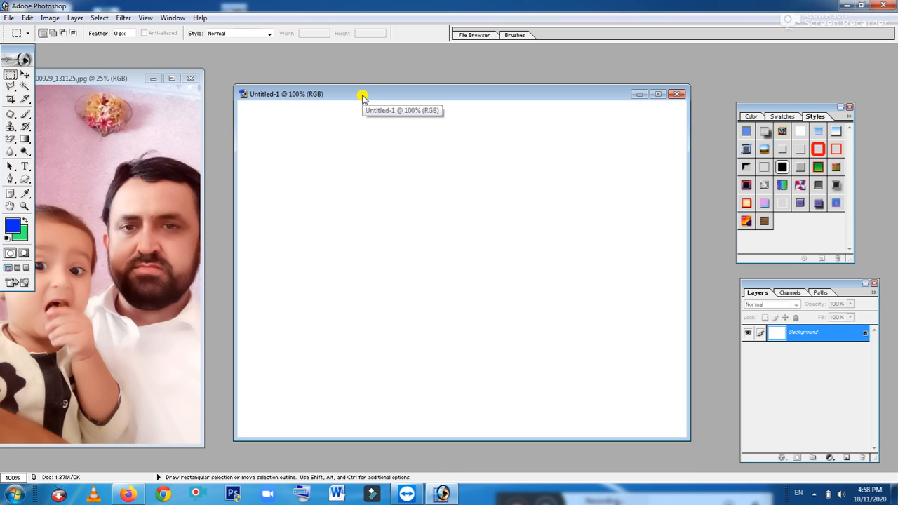
Fill the whole canvas with the light green foreground colour 83EB37 and clear the selection
{"action": "key", "text": "ctrl"}
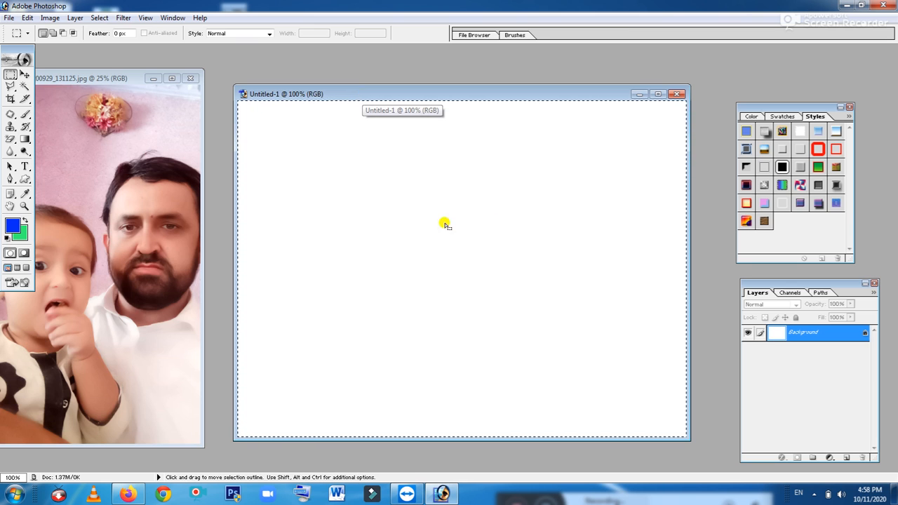
{"action": "left_click", "coordinate": [18, 231]}
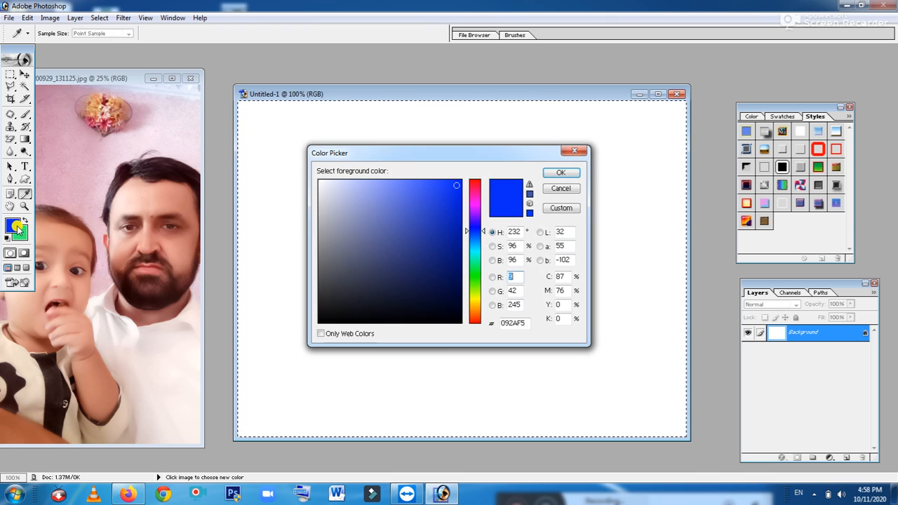
{"action": "left_click", "coordinate": [475, 286]}
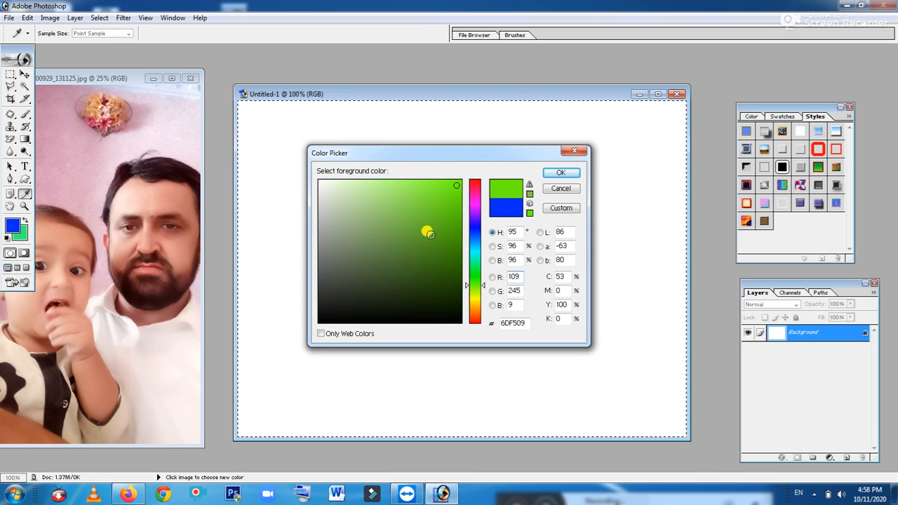
{"action": "left_click", "coordinate": [448, 222]}
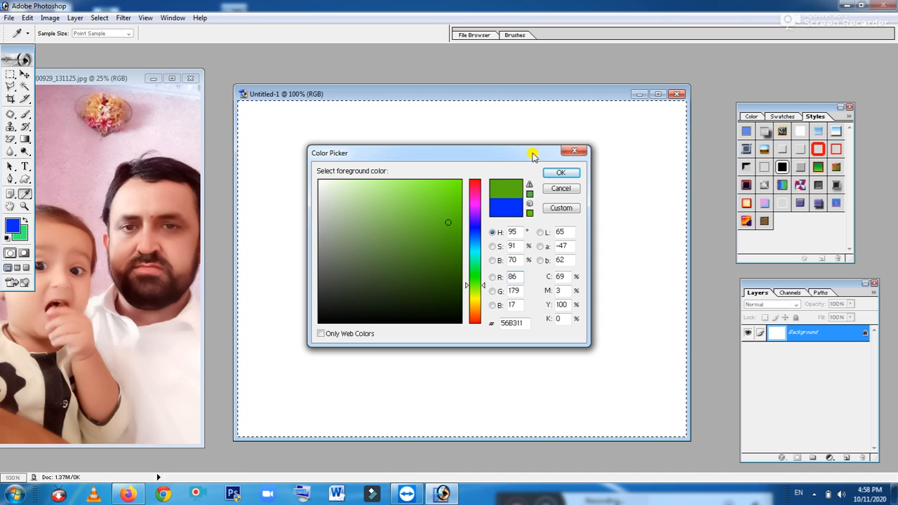
{"action": "left_click", "coordinate": [427, 191]}
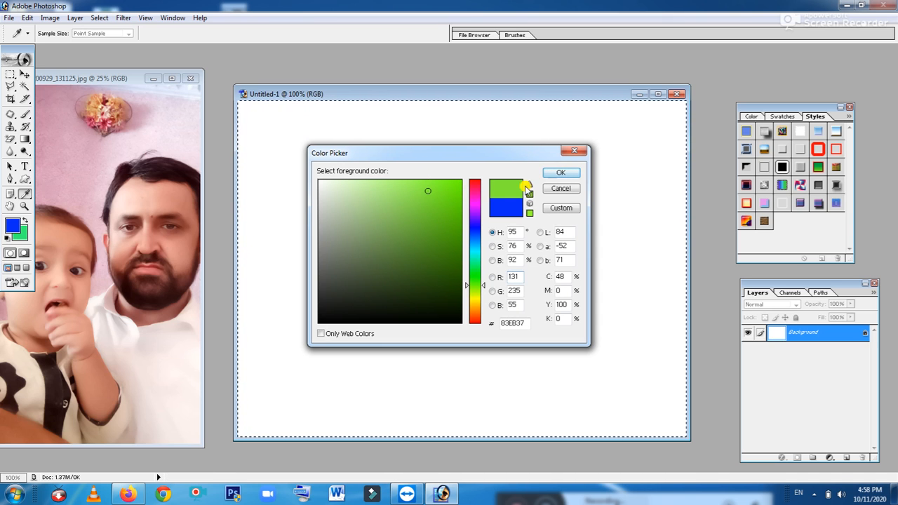
{"action": "left_click", "coordinate": [565, 173]}
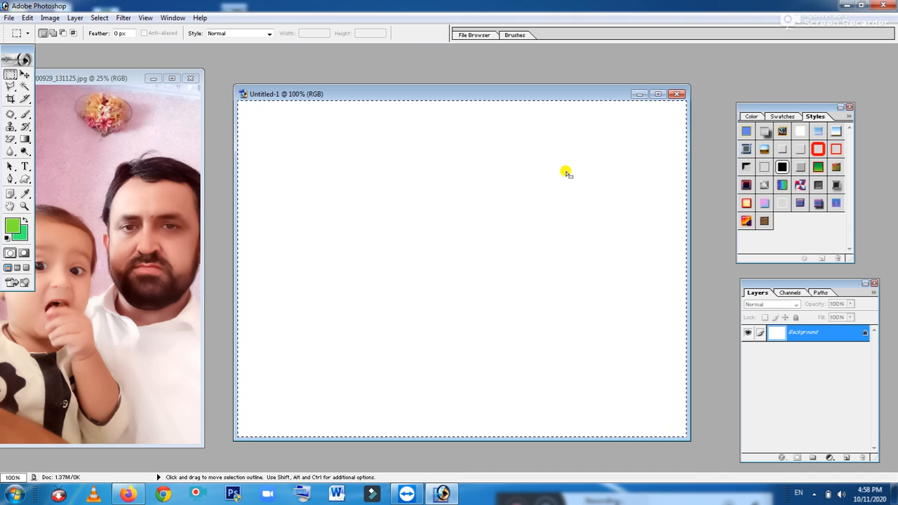
{"action": "key", "text": "alt+BackSpace"}
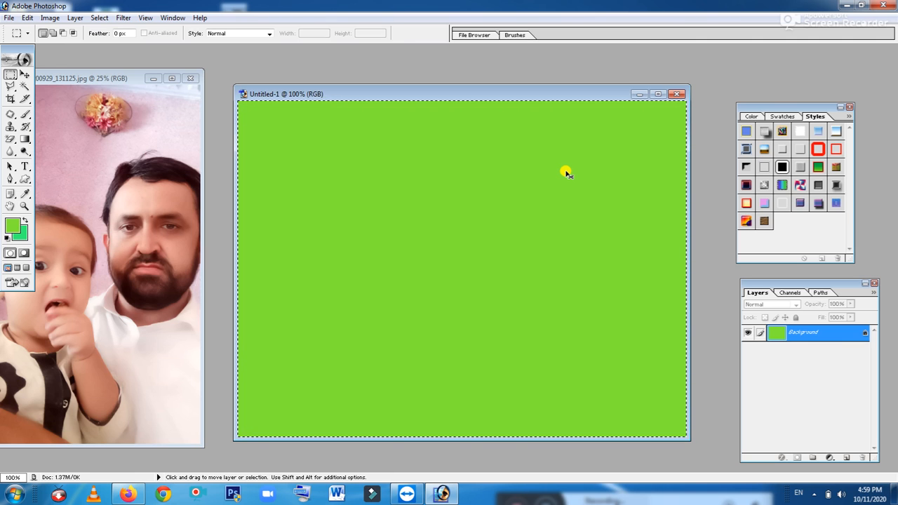
{"action": "key", "text": "ctrl+d"}
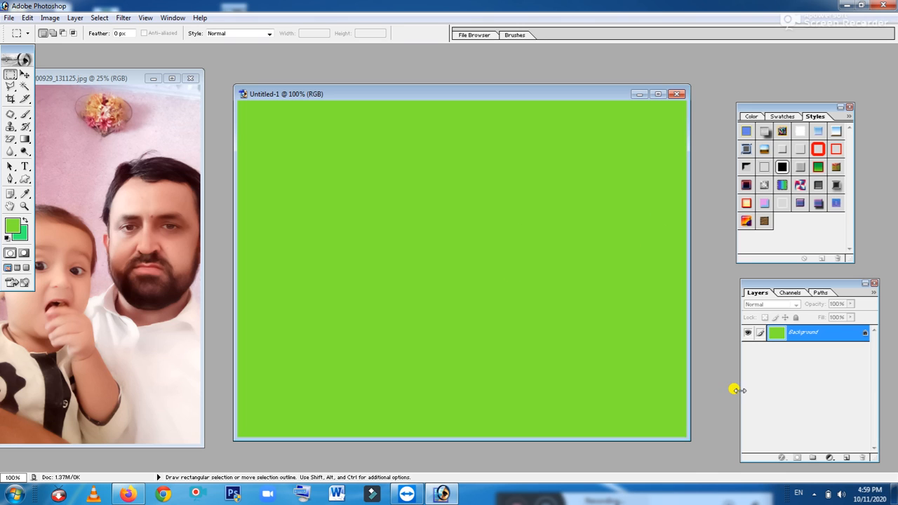
Convert the background into a regular layer named Layer 0 and draw a large rectangular marquee on the left part of the canvas
{"action": "double_click", "coordinate": [841, 334]}
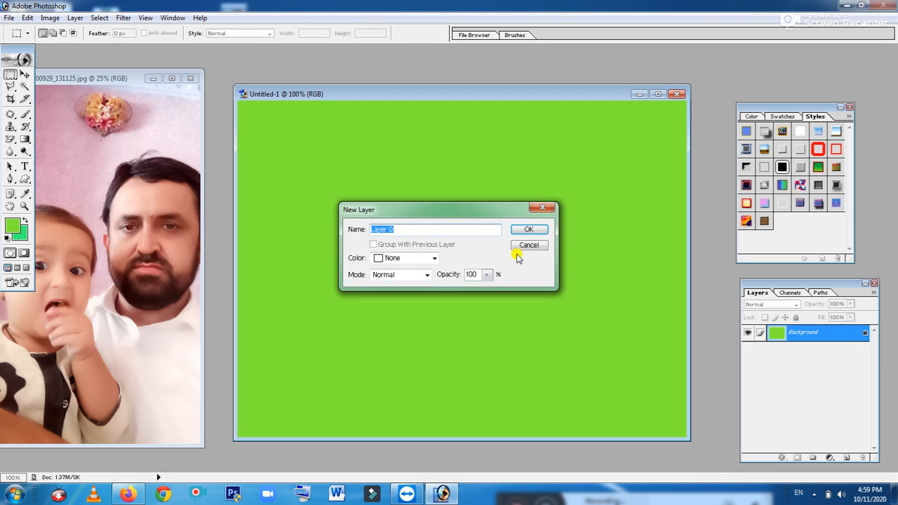
{"action": "left_click", "coordinate": [516, 232]}
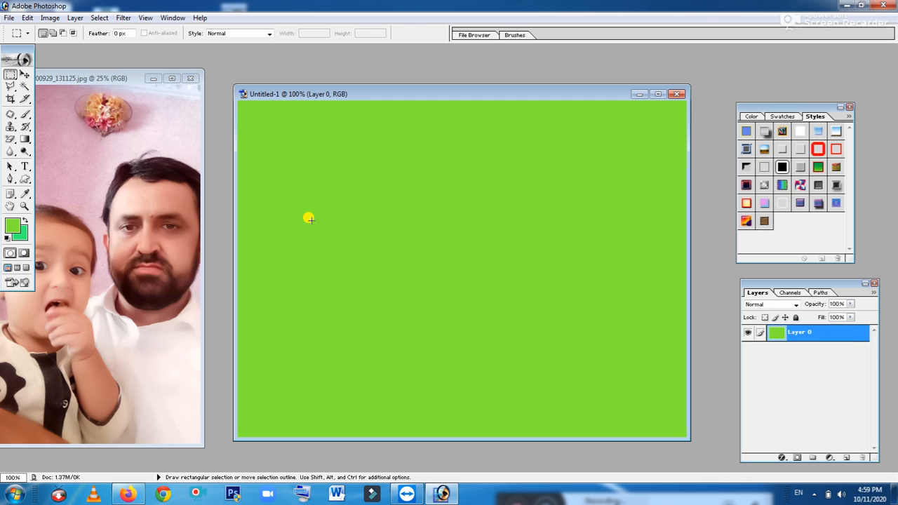
{"action": "left_click", "coordinate": [10, 78]}
{"action": "left_click_drag", "start_coordinate": [10, 77], "coordinate": [61, 73]}
{"action": "left_click_drag", "start_coordinate": [255, 155], "coordinate": [478, 305]}
{"action": "left_click_drag", "start_coordinate": [466, 352], "coordinate": [469, 355]}
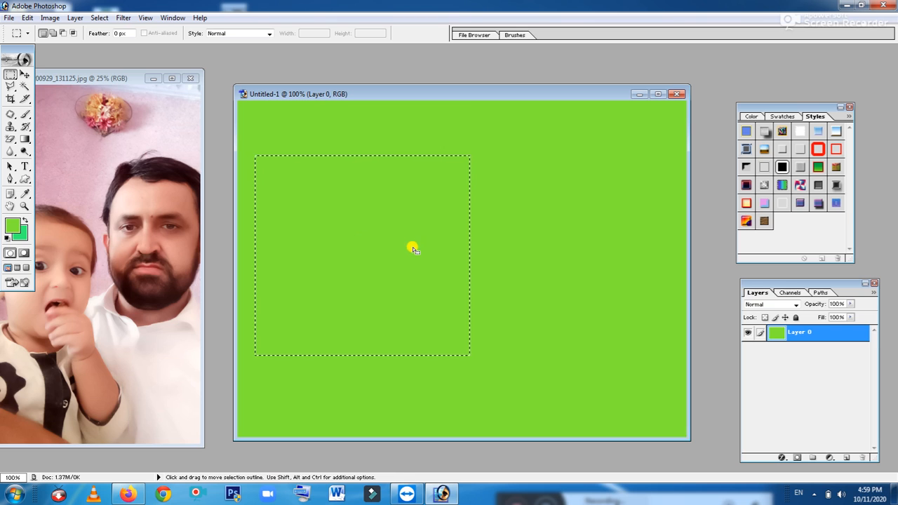
Add a new layer and set up a stroke for the rectangular selection in red F7031A, located at the center
{"action": "left_click", "coordinate": [847, 457]}
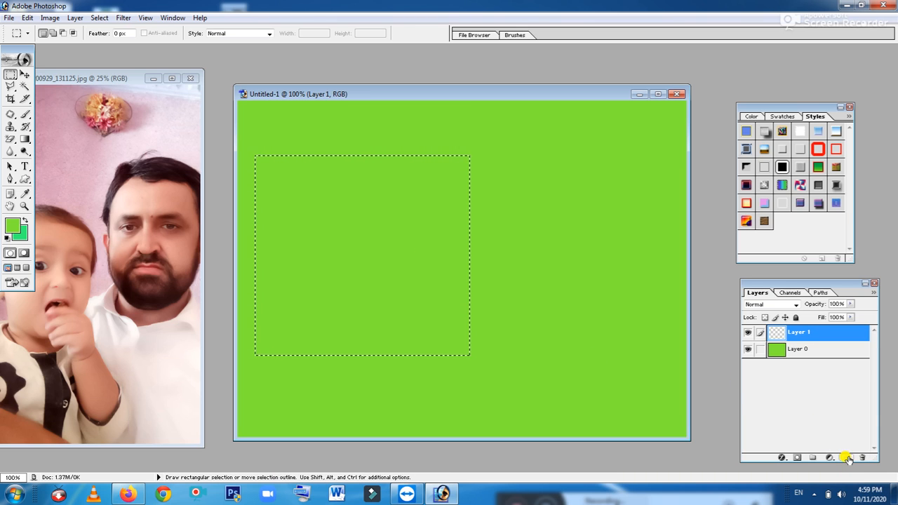
{"action": "right_click", "coordinate": [407, 269]}
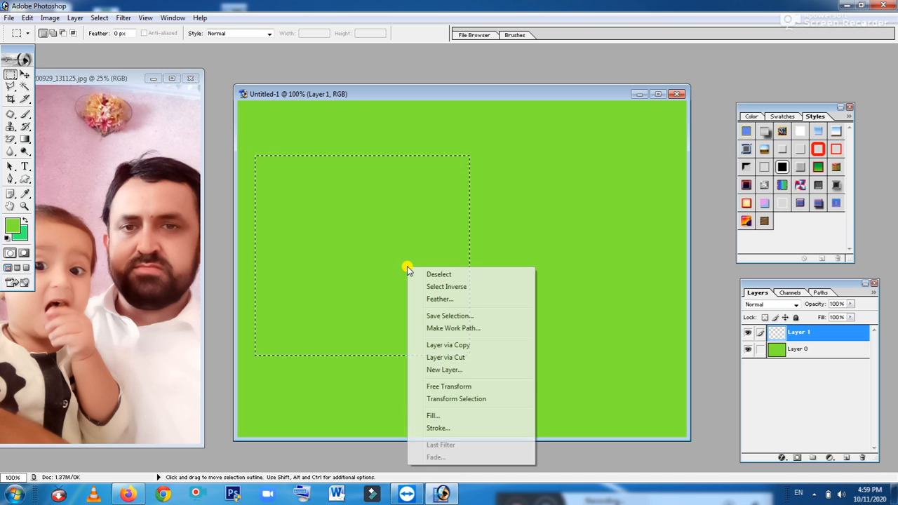
{"action": "left_click", "coordinate": [441, 428]}
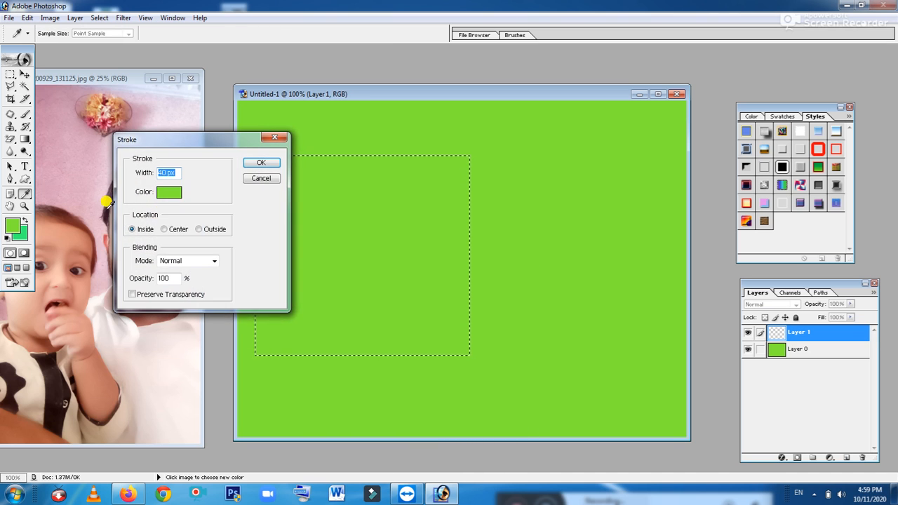
{"action": "left_click_drag", "start_coordinate": [170, 141], "coordinate": [407, 145]}
{"action": "left_click", "coordinate": [396, 195]}
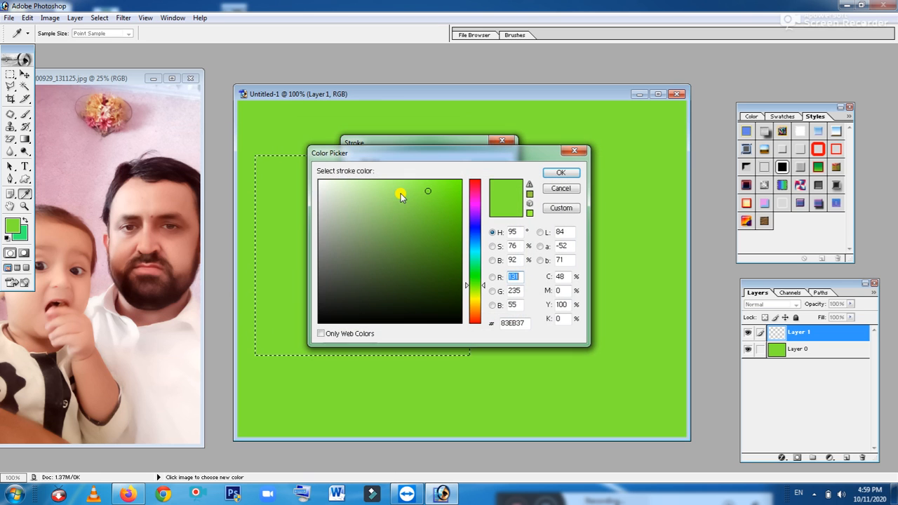
{"action": "left_click", "coordinate": [477, 182]}
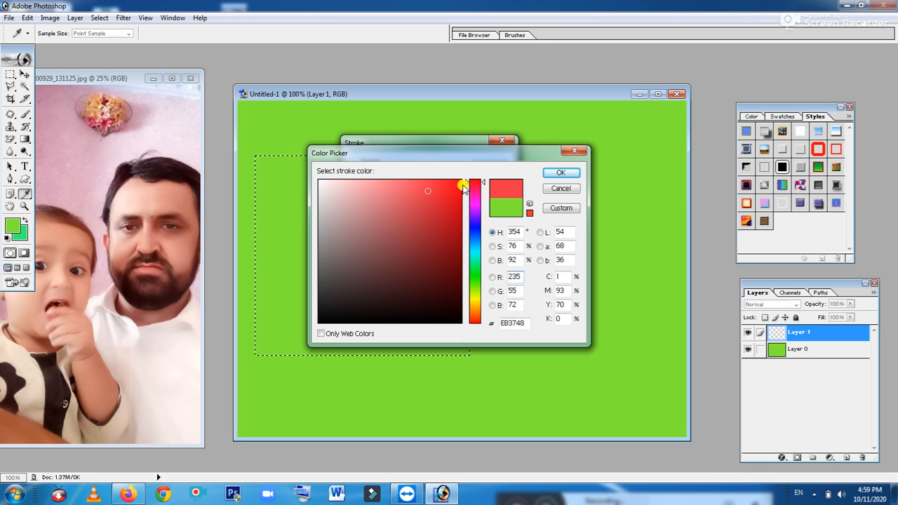
{"action": "left_click", "coordinate": [460, 184]}
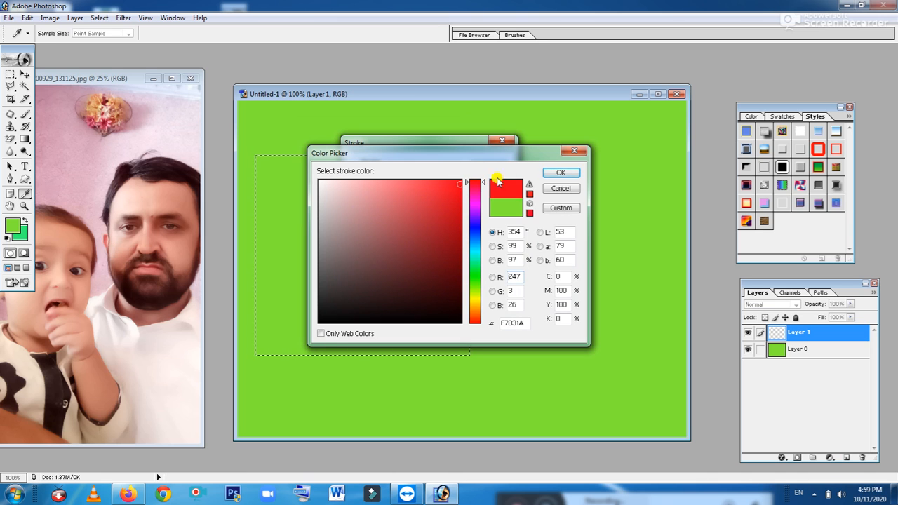
{"action": "left_click", "coordinate": [563, 172]}
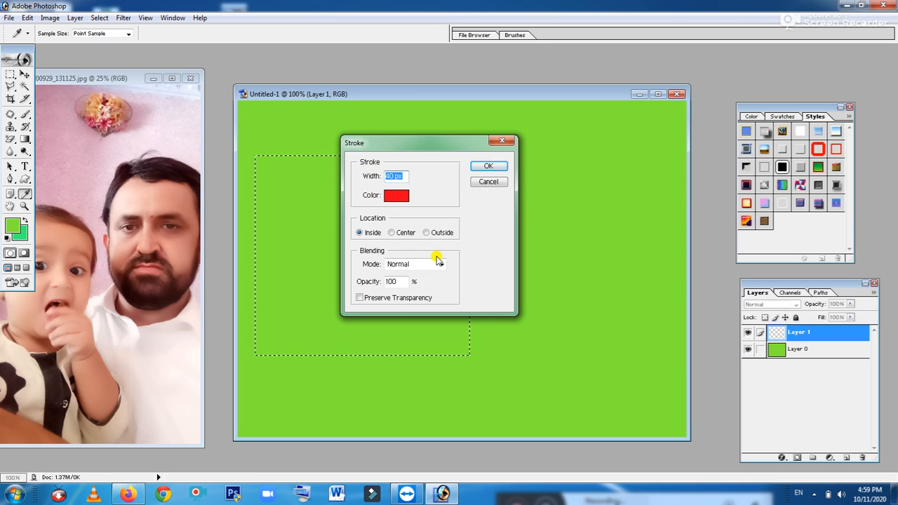
{"action": "left_click", "coordinate": [389, 235]}
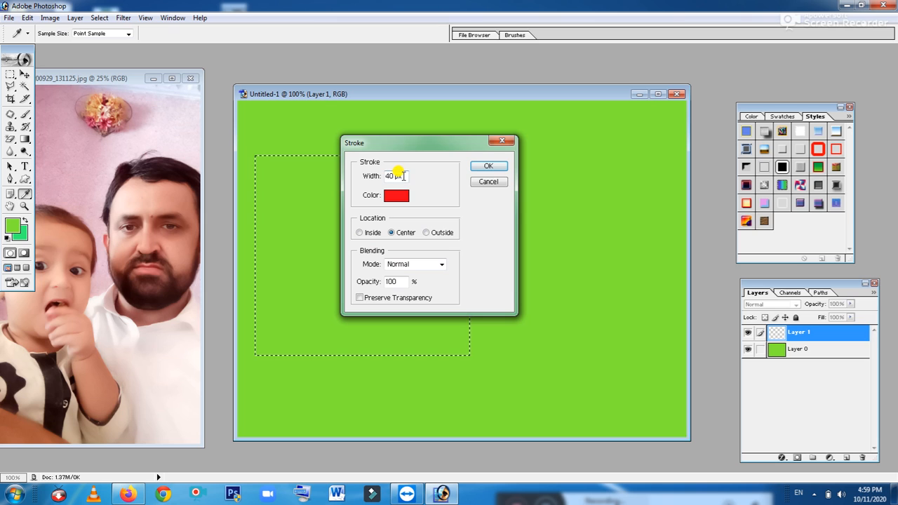
Try the red stroke around the selection at a width of 50 px and undo it
{"action": "left_click_drag", "start_coordinate": [405, 176], "coordinate": [368, 172]}
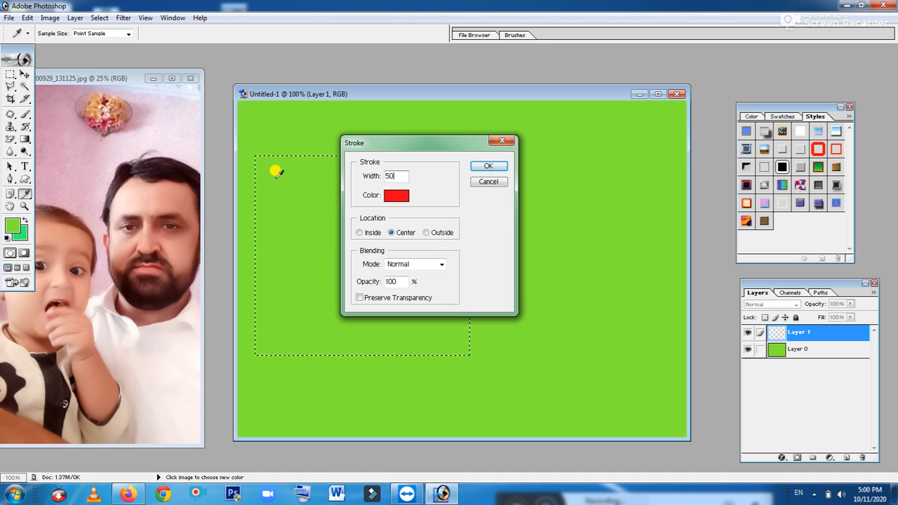
{"action": "type", "text": "50"}
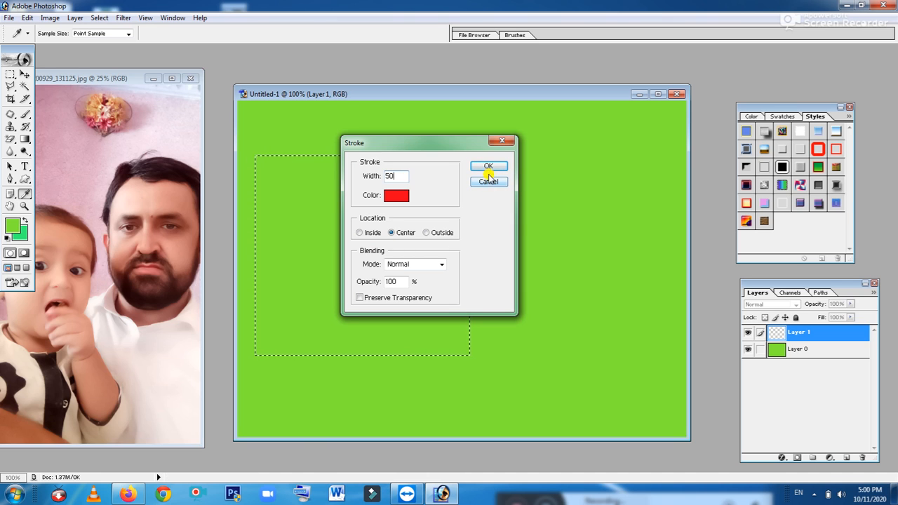
{"action": "left_click", "coordinate": [487, 166]}
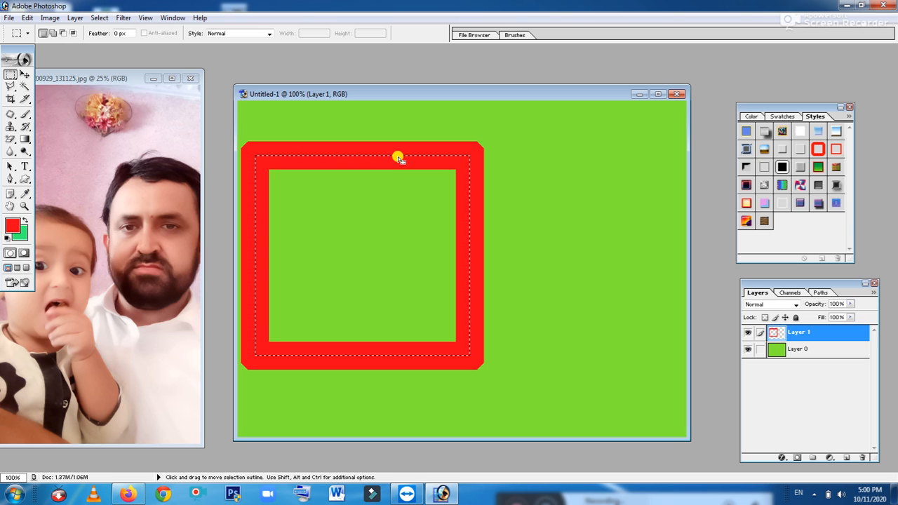
{"action": "key", "text": "ctrl"}
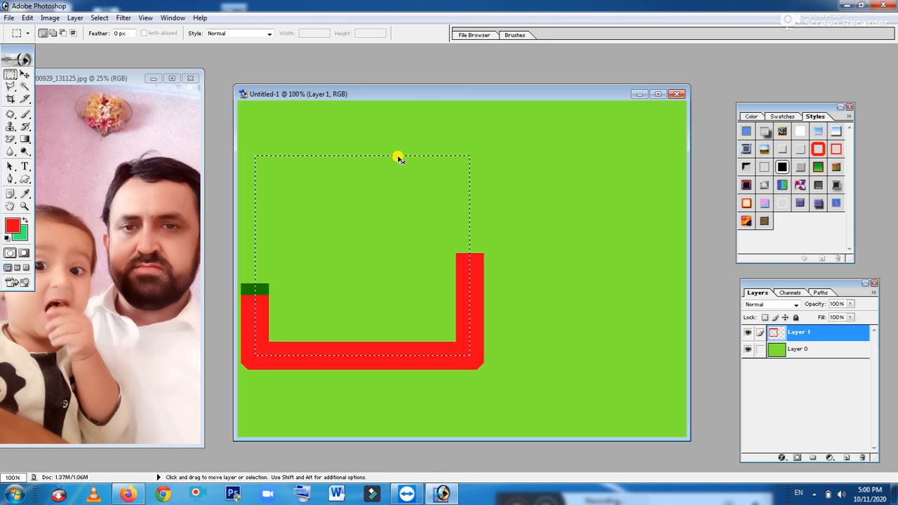
{"action": "key", "text": "ctrl+z"}
Stroke the rectangular selection on the new layer with a centered red outline 35 px wide
{"action": "right_click", "coordinate": [397, 159]}
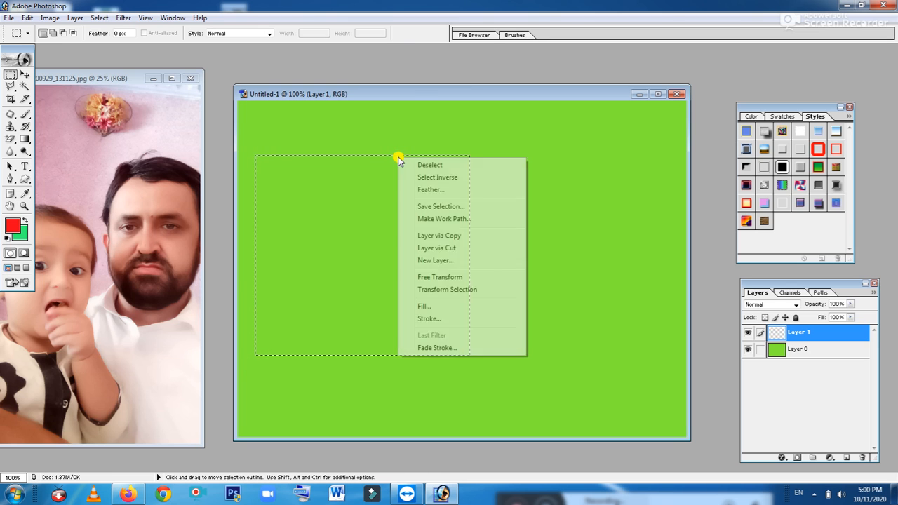
{"action": "left_click", "coordinate": [452, 319]}
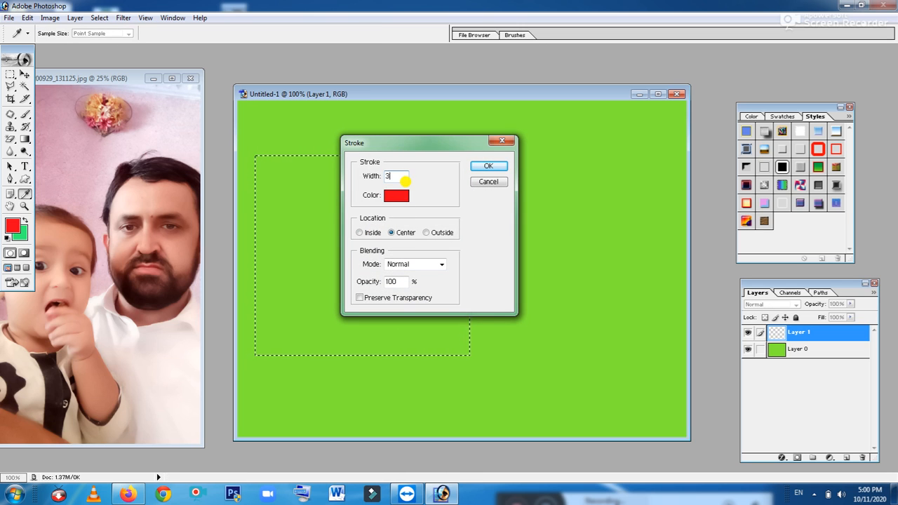
{"action": "type", "text": "35"}
{"action": "left_click", "coordinate": [488, 166]}
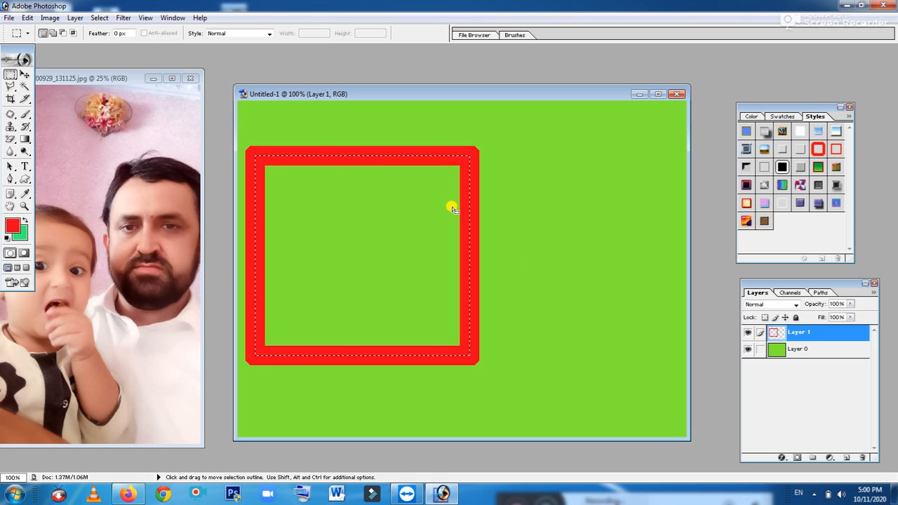
Deselect the rectangular selection and move the red frame slightly down on the canvas with the Move tool
{"action": "key", "text": "ctrl+d"}
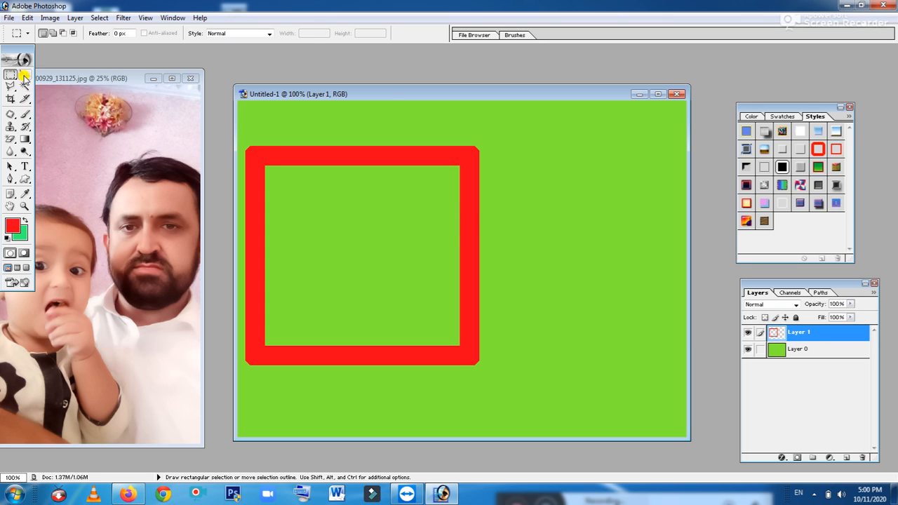
{"action": "left_click", "coordinate": [23, 74]}
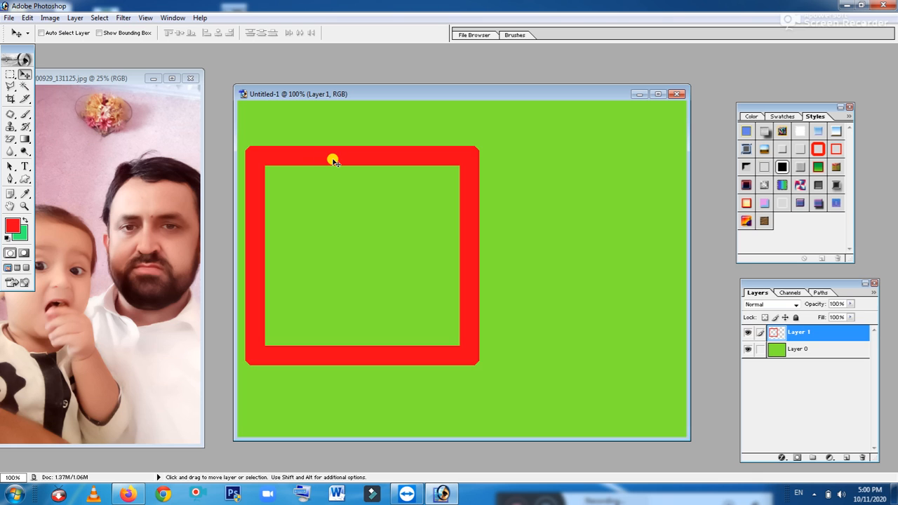
{"action": "left_click_drag", "start_coordinate": [334, 162], "coordinate": [337, 181]}
{"action": "left_click_drag", "start_coordinate": [403, 175], "coordinate": [401, 157]}
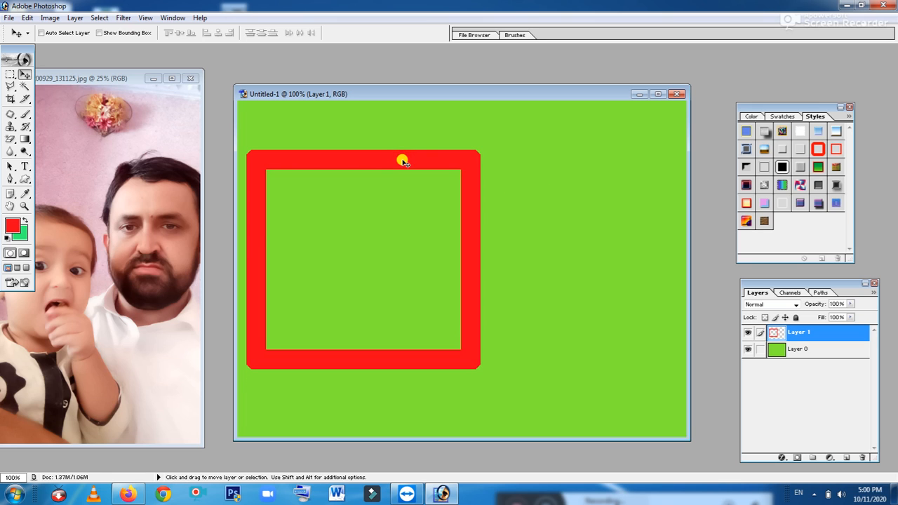
Try several preset styles on the frame's Layer 1 and keep the dark red one with Drop Shadow, Bevel and Emboss, and Satin
{"action": "left_click", "coordinate": [802, 355]}
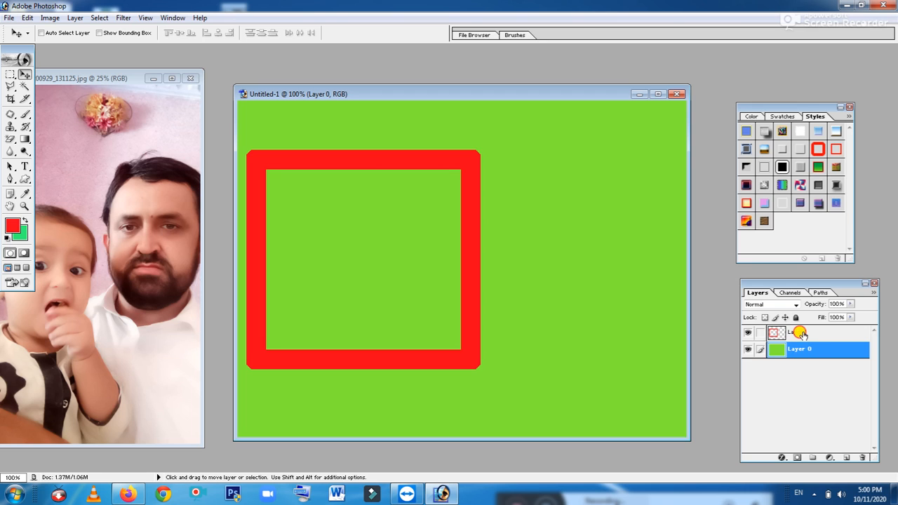
{"action": "left_click", "coordinate": [800, 332]}
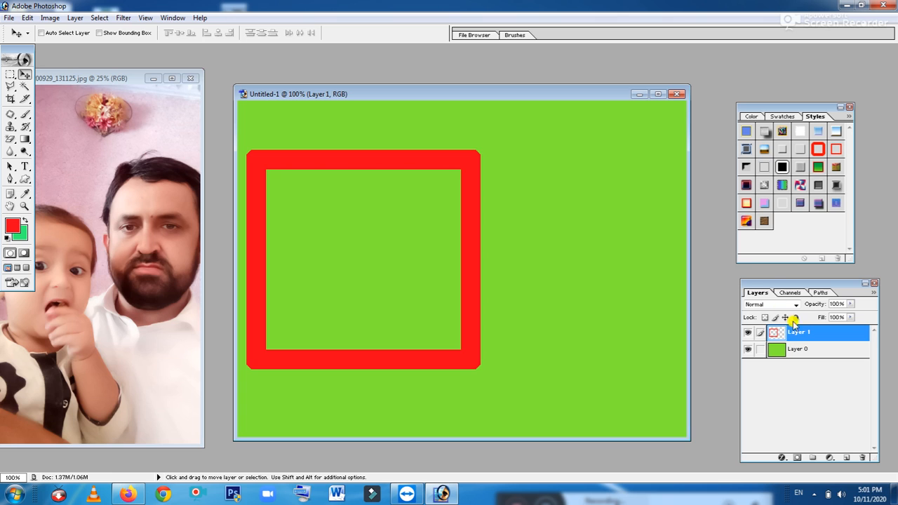
{"action": "left_click", "coordinate": [743, 221]}
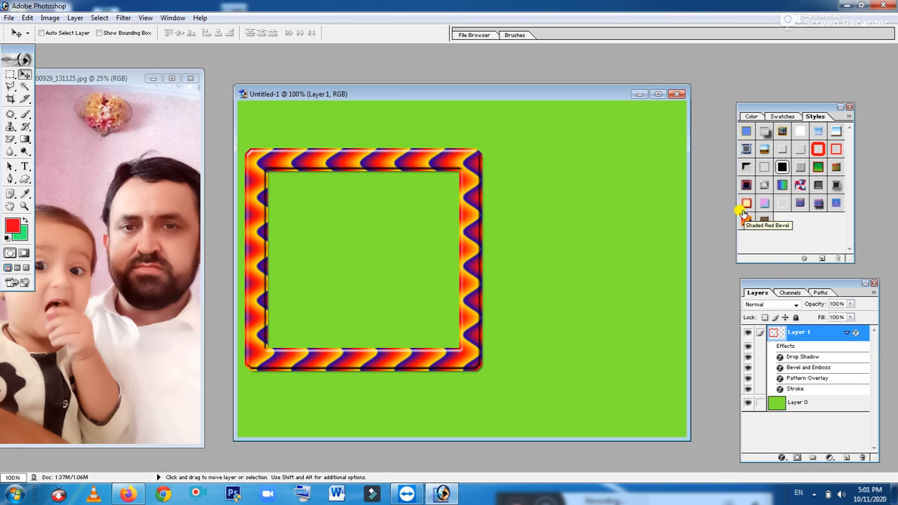
{"action": "left_click", "coordinate": [746, 203]}
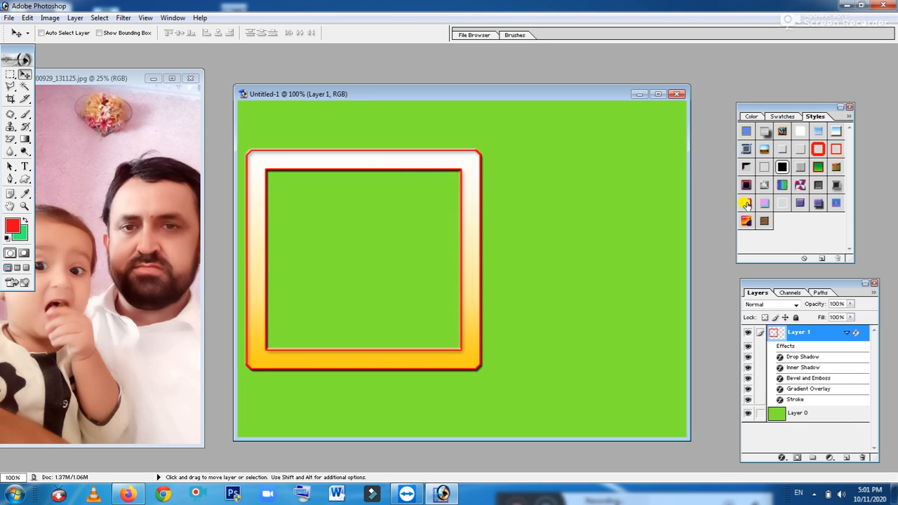
{"action": "left_click", "coordinate": [782, 202]}
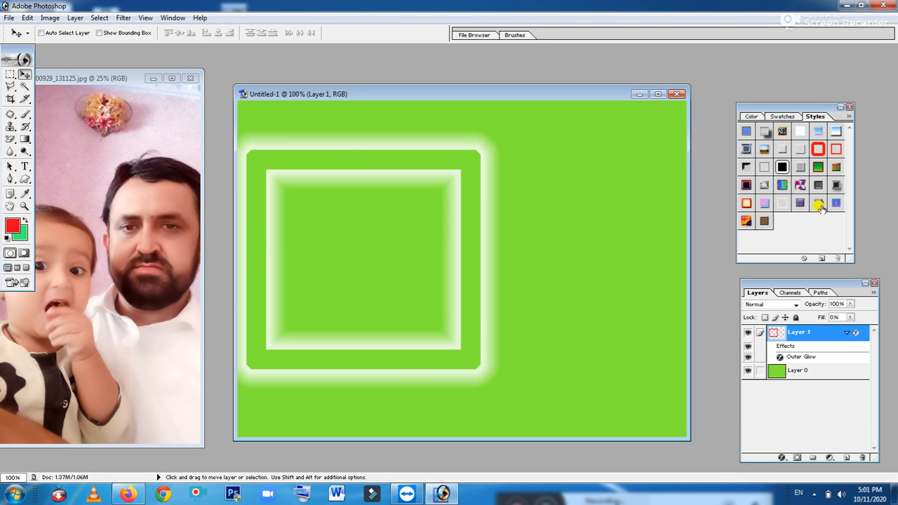
{"action": "left_click", "coordinate": [825, 204]}
{"action": "left_click", "coordinate": [835, 204]}
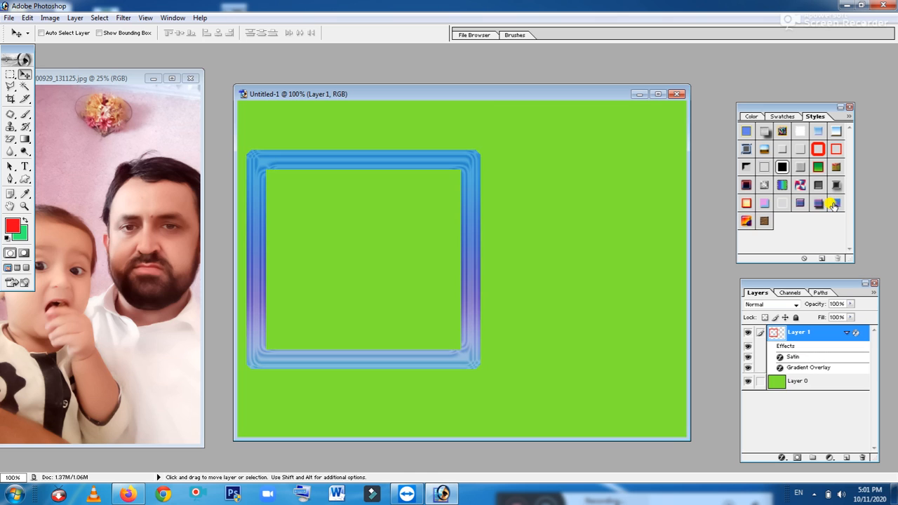
{"action": "left_click", "coordinate": [836, 186]}
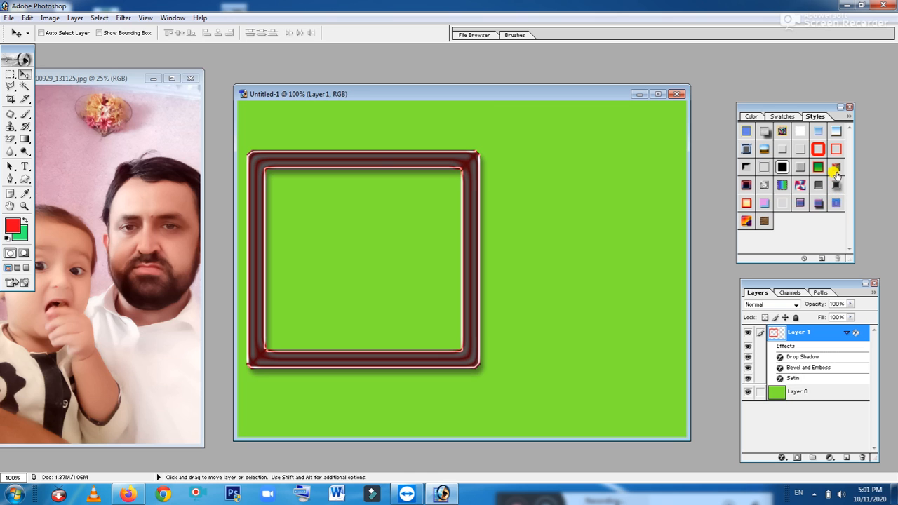
{"action": "left_click", "coordinate": [835, 167]}
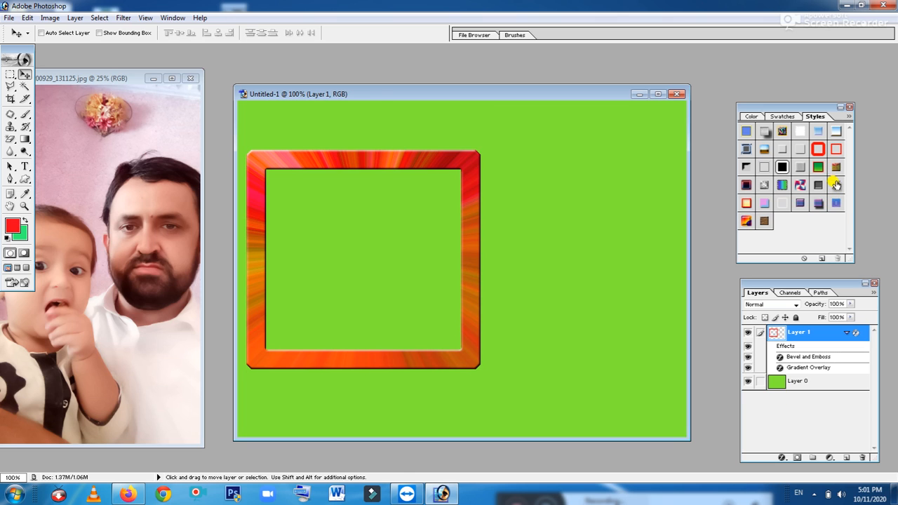
{"action": "left_click", "coordinate": [835, 186]}
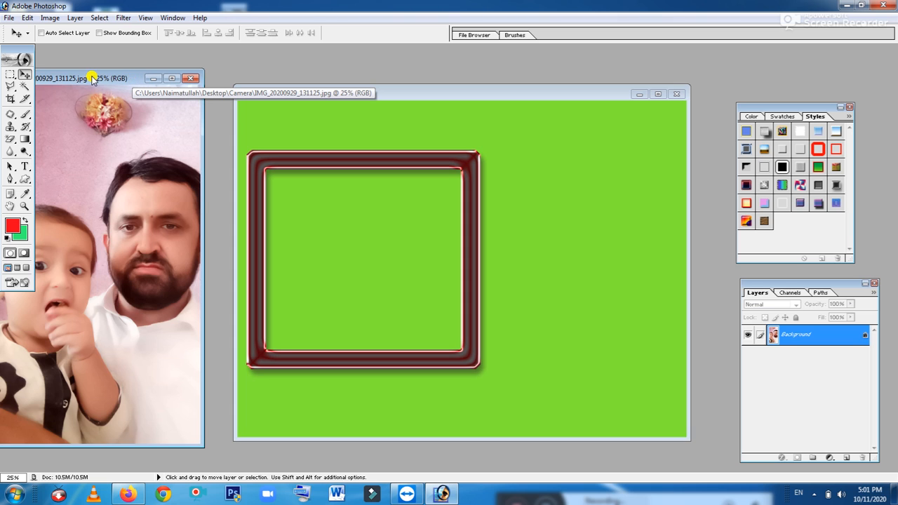
Copy a full-width rectangular area around both faces from the photo IMG_20200929_131125.jpg
{"action": "left_click_drag", "start_coordinate": [92, 78], "coordinate": [193, 75]}
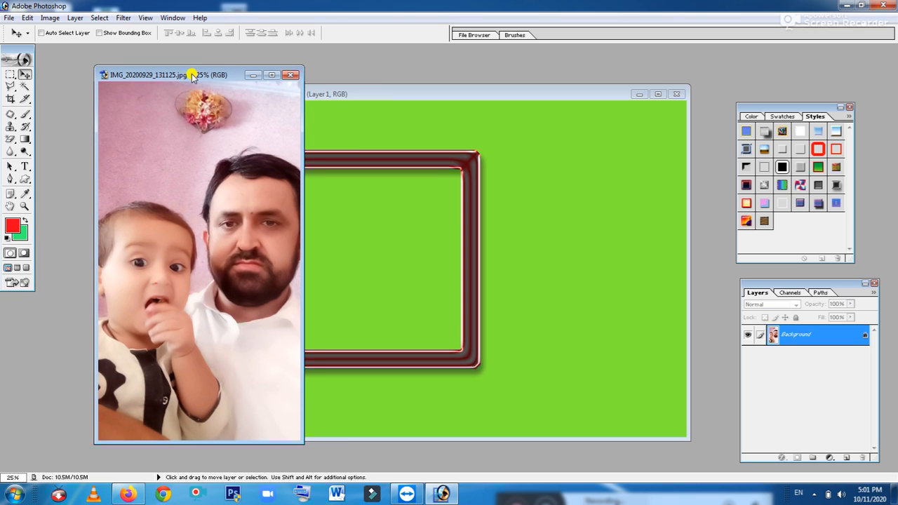
{"action": "left_click", "coordinate": [9, 77]}
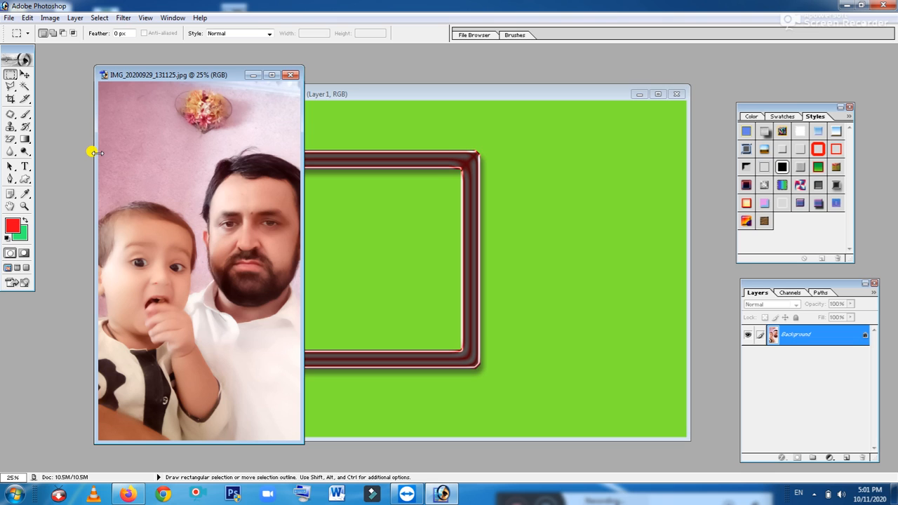
{"action": "left_click_drag", "start_coordinate": [96, 154], "coordinate": [313, 382]}
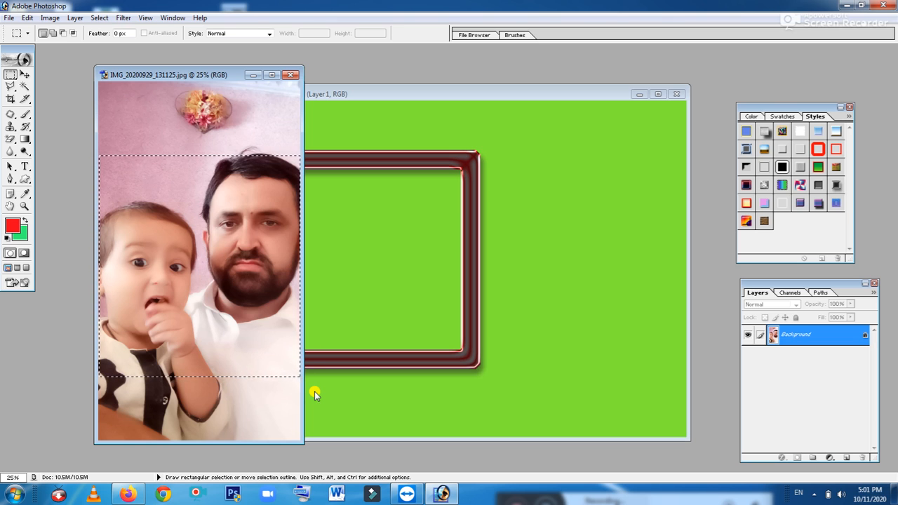
{"action": "key", "text": "ctrl"}
Paste the copied photo area into Untitled-1 and move it down and to the right over the frame
{"action": "left_click", "coordinate": [431, 94]}
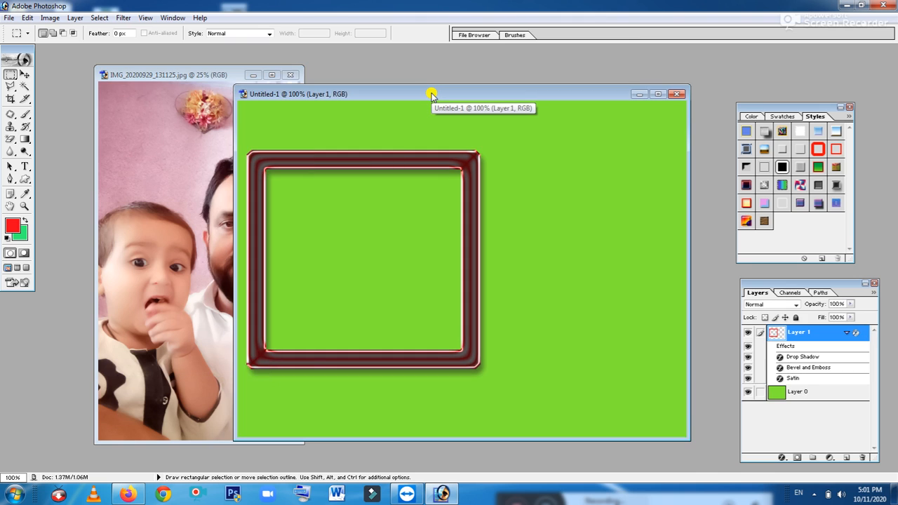
{"action": "left_click", "coordinate": [28, 17]}
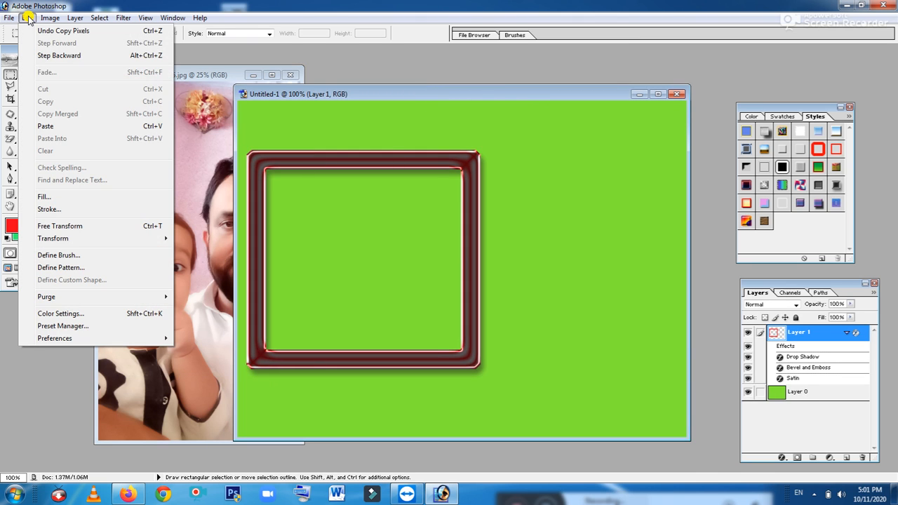
{"action": "left_click", "coordinate": [49, 126]}
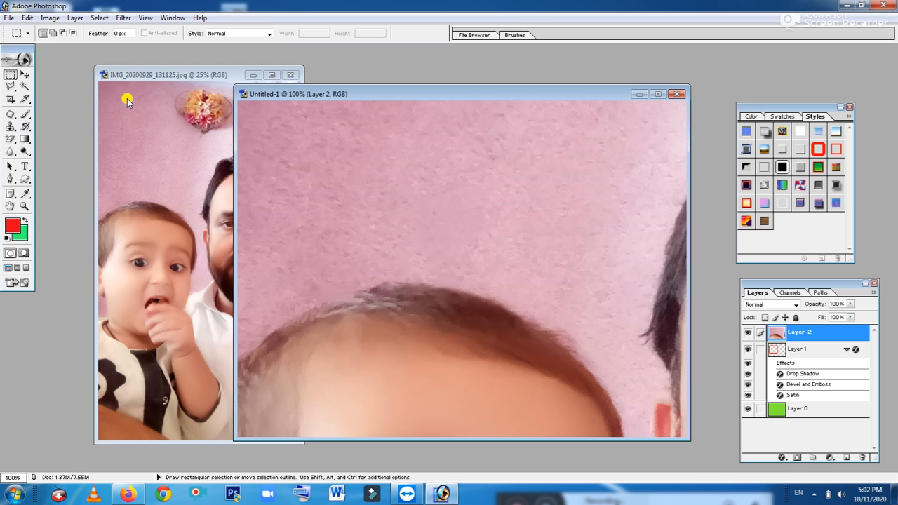
{"action": "left_click", "coordinate": [25, 74]}
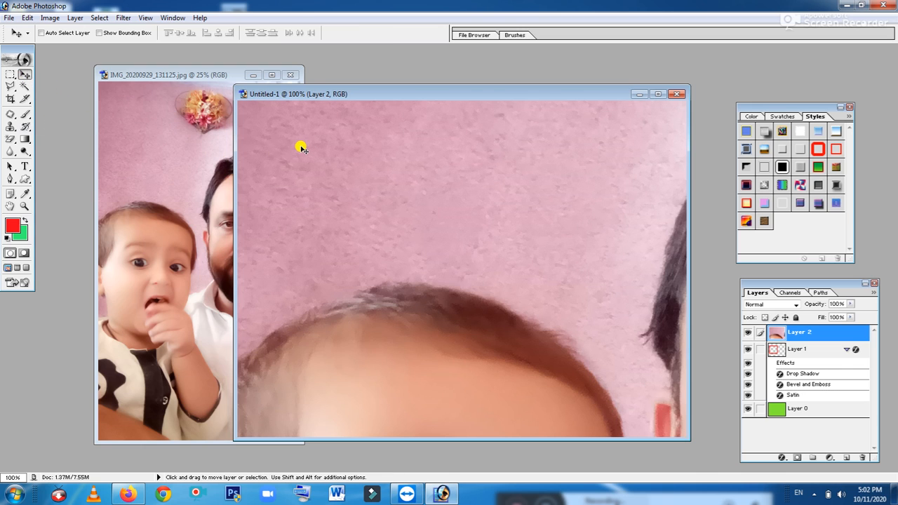
{"action": "left_click_drag", "start_coordinate": [301, 148], "coordinate": [365, 218]}
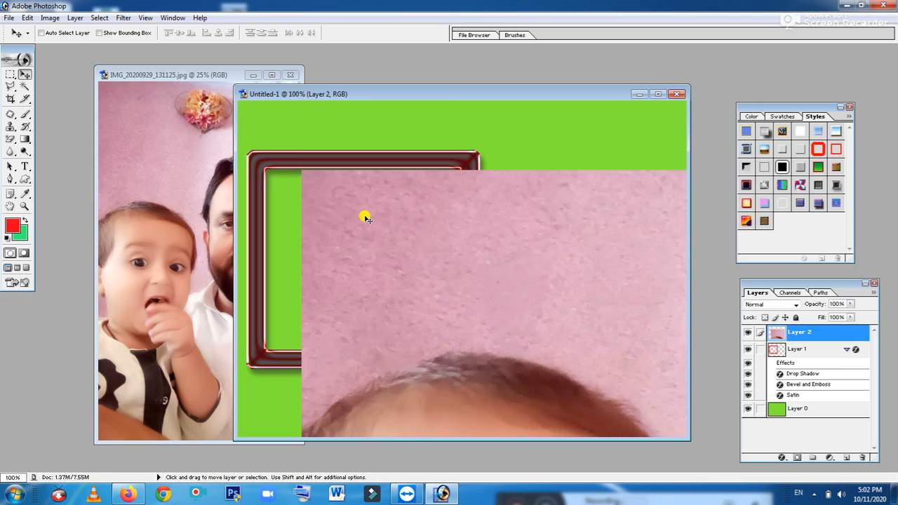
Scale the pasted photo with Free Transform to about 25% width and 21.6% height, filling the frame's opening
{"action": "key", "text": "ctrl+t"}
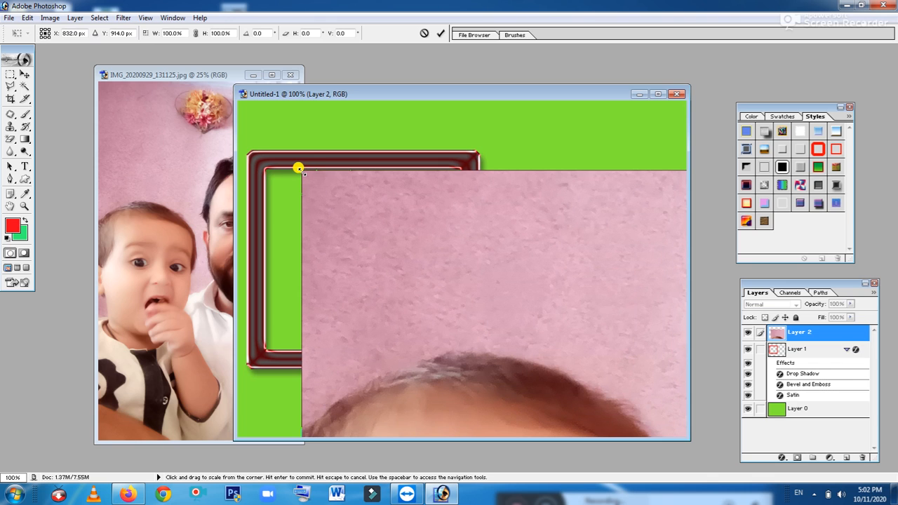
{"action": "left_click_drag", "start_coordinate": [299, 167], "coordinate": [393, 134]}
{"action": "left_click_drag", "start_coordinate": [434, 114], "coordinate": [328, 190]}
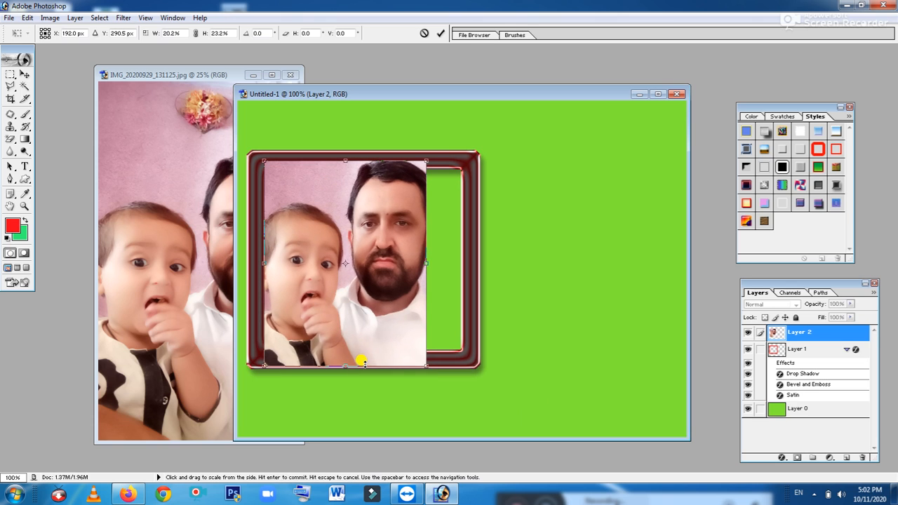
{"action": "left_click_drag", "start_coordinate": [344, 363], "coordinate": [344, 355]}
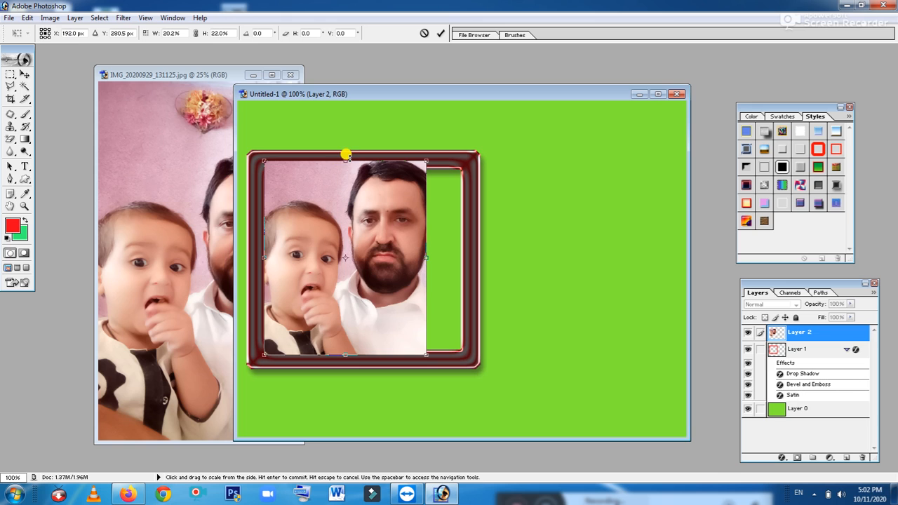
{"action": "left_click_drag", "start_coordinate": [345, 158], "coordinate": [345, 164]}
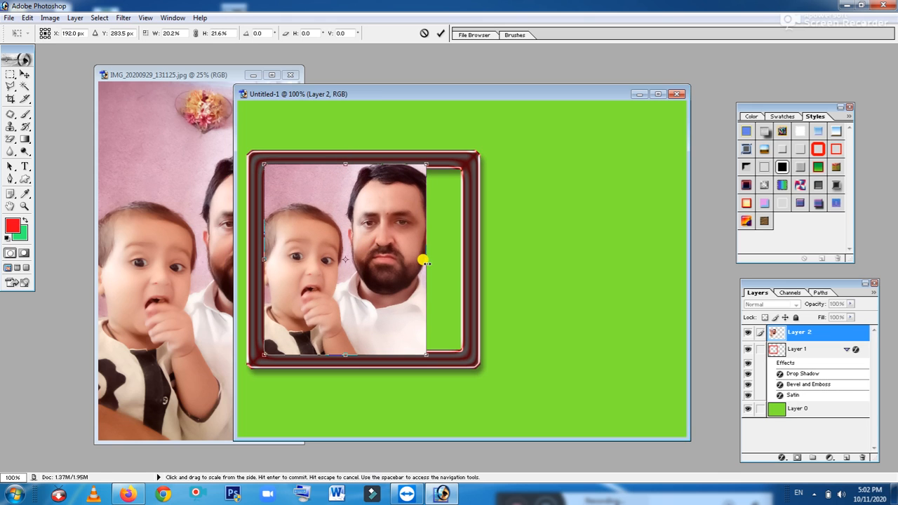
{"action": "left_click_drag", "start_coordinate": [426, 261], "coordinate": [458, 257]}
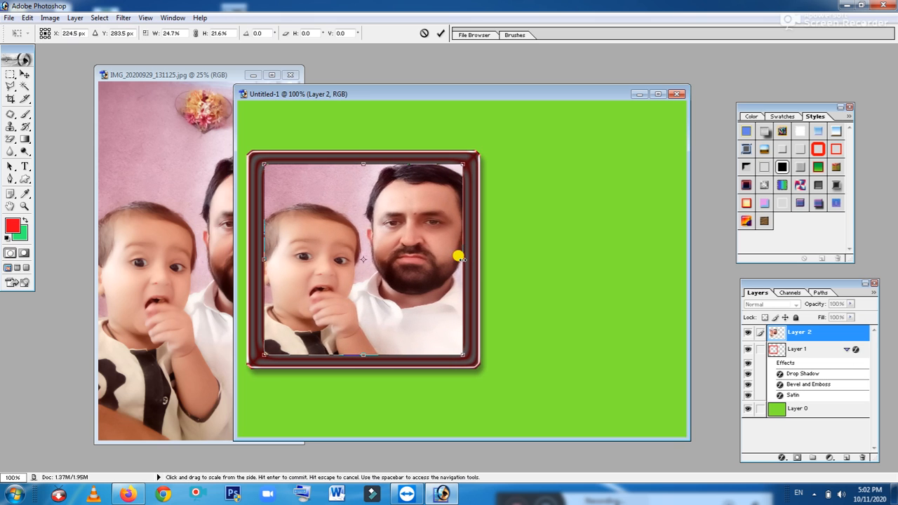
{"action": "left_click_drag", "start_coordinate": [260, 257], "coordinate": [261, 254]}
{"action": "key", "text": "Return"}
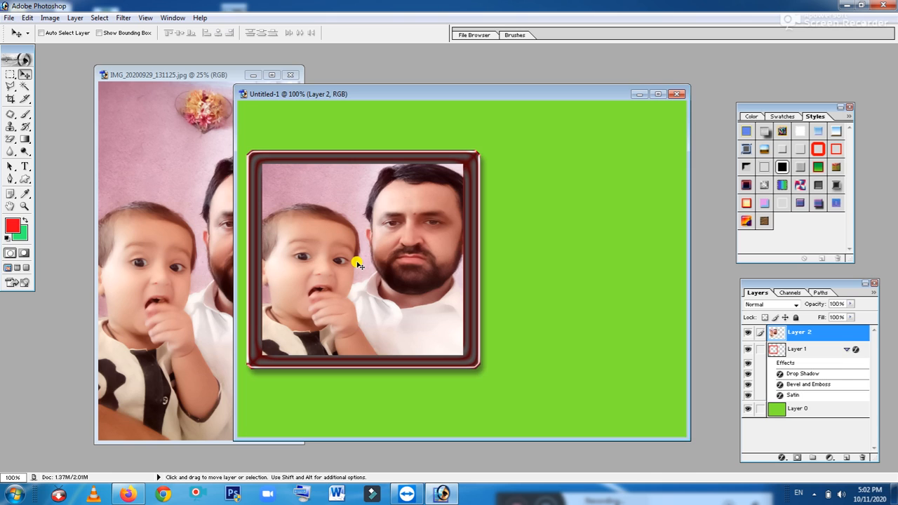
Toggle the visibility of the photo and frame layers, and move the frame's Layer 1 above the photo's Layer 2
{"action": "left_click", "coordinate": [747, 334]}
{"action": "left_click", "coordinate": [747, 334]}
{"action": "left_click", "coordinate": [798, 348]}
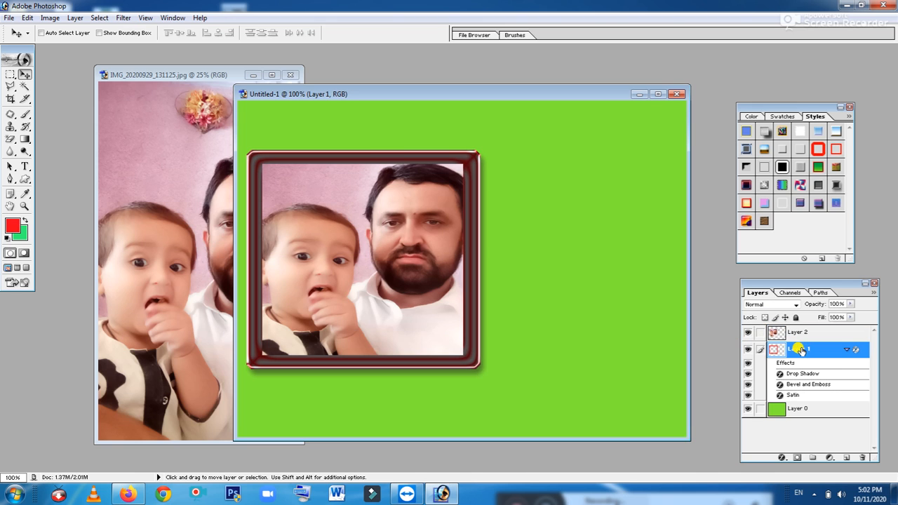
{"action": "left_click", "coordinate": [747, 350]}
{"action": "left_click", "coordinate": [747, 350]}
{"action": "left_click", "coordinate": [804, 353]}
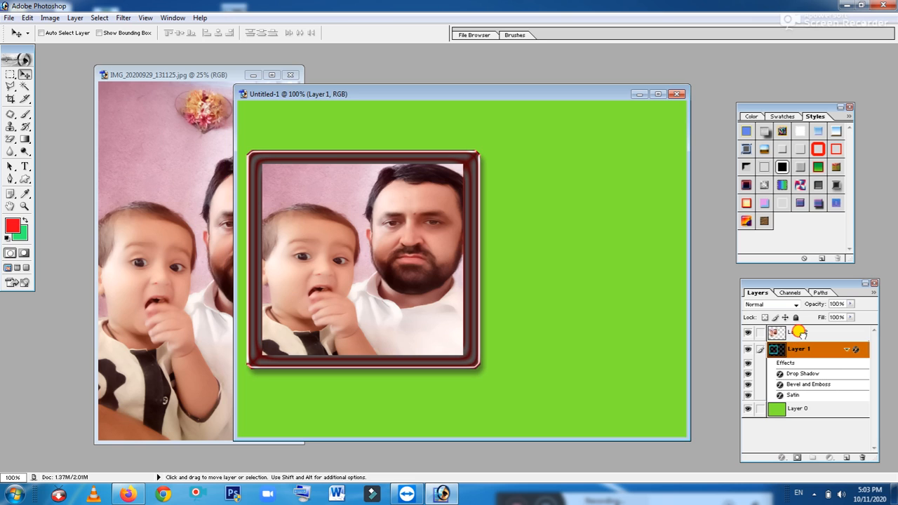
{"action": "left_click_drag", "start_coordinate": [795, 328], "coordinate": [794, 328]}
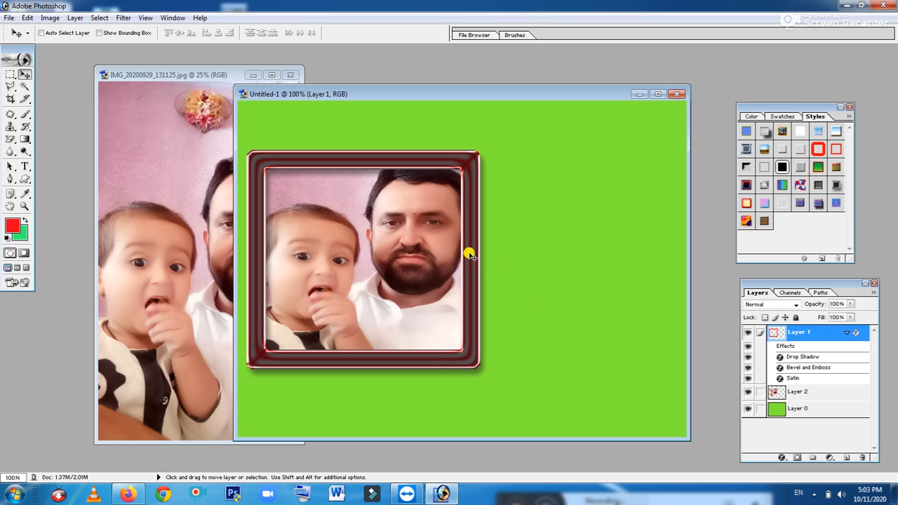
Try moving the frame layer separately from the photo and undo the move
{"action": "left_click_drag", "start_coordinate": [469, 258], "coordinate": [491, 263]}
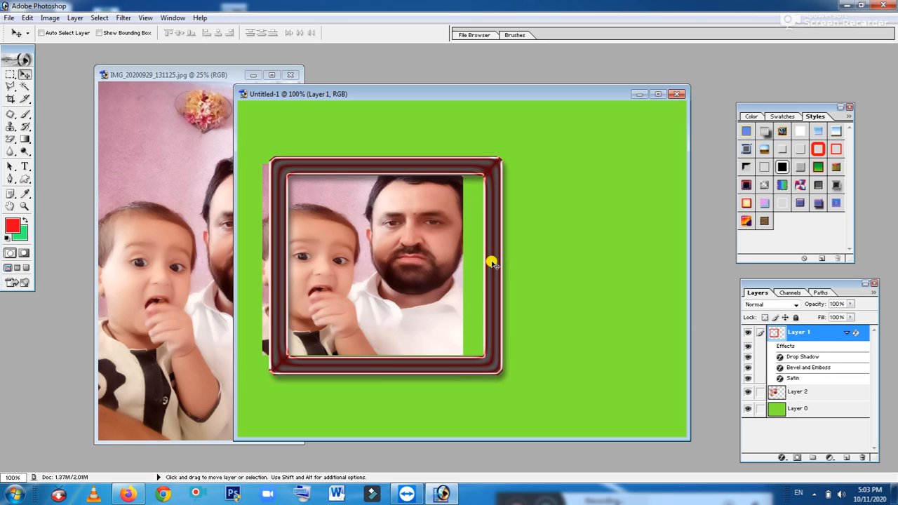
{"action": "key", "text": "ctrl+z"}
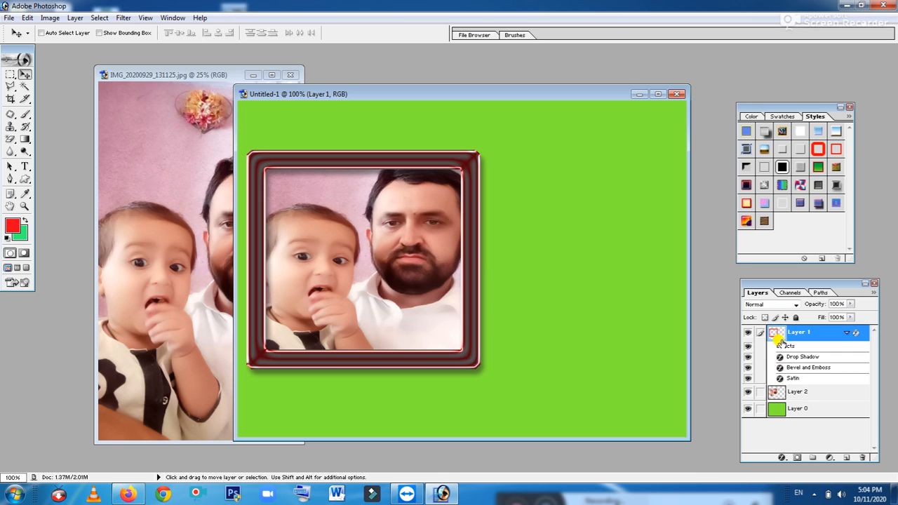
Merge the frame's Layer 1 down into the photo's Layer 2 and move the framed photo slightly right and down
{"action": "left_click", "coordinate": [788, 393]}
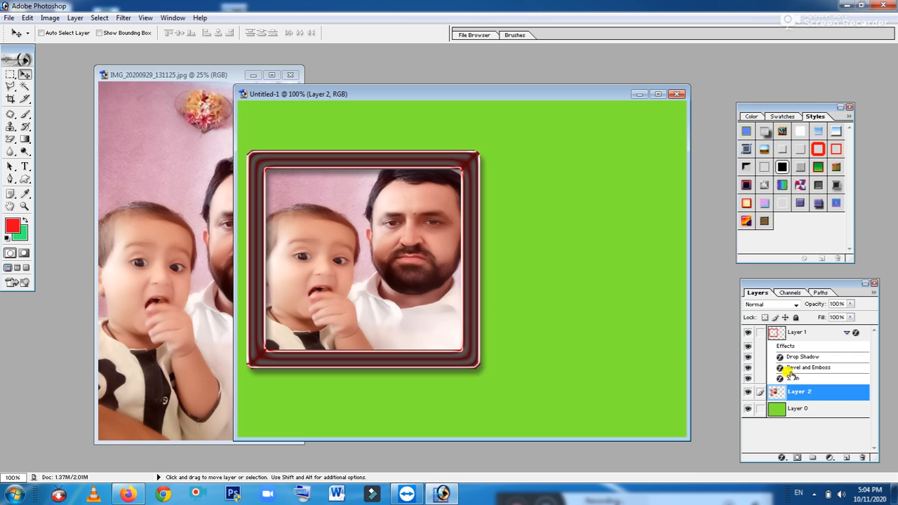
{"action": "left_click", "coordinate": [796, 334]}
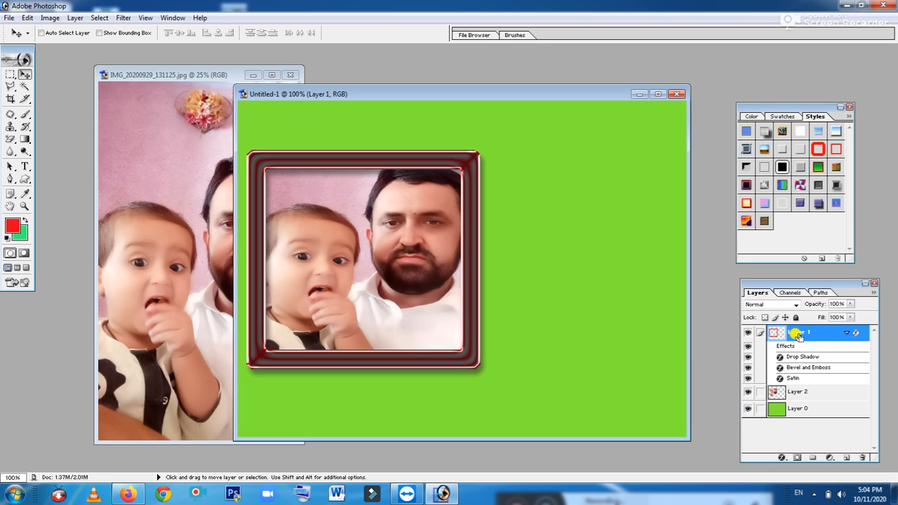
{"action": "key", "text": "ctrl+e"}
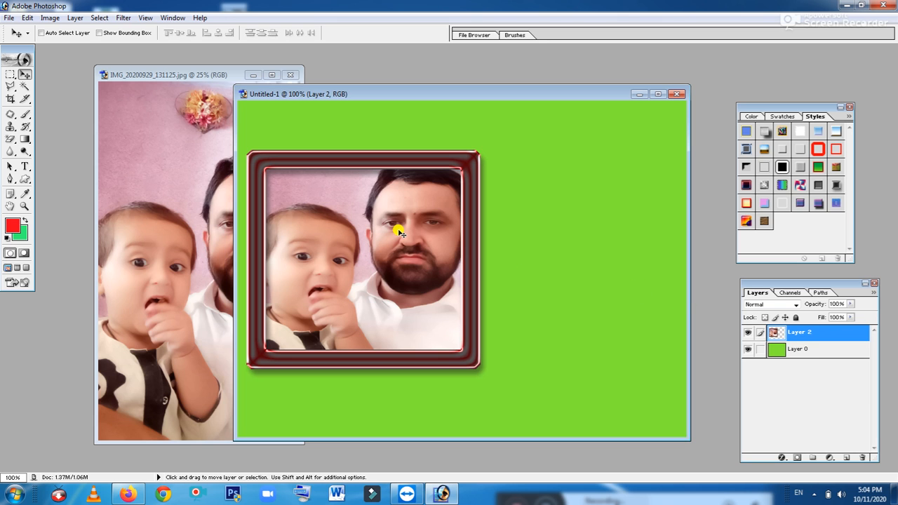
{"action": "left_click_drag", "start_coordinate": [397, 232], "coordinate": [421, 244]}
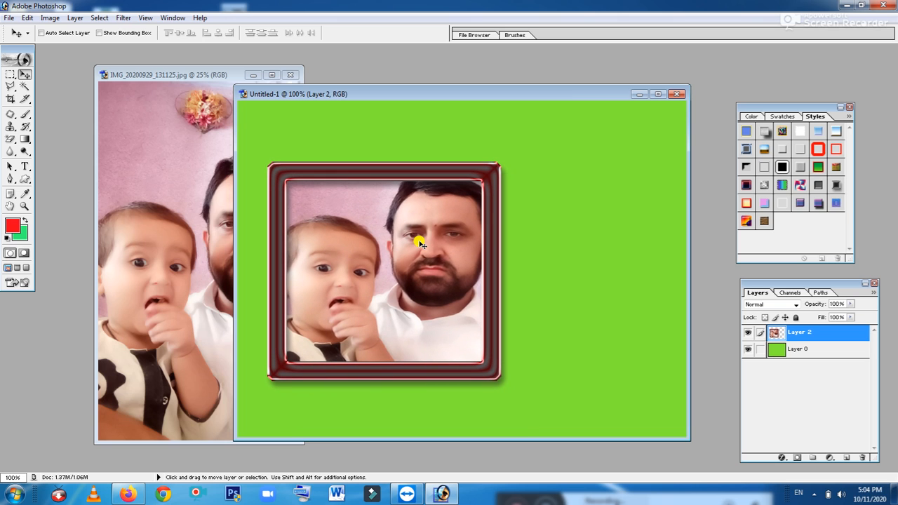
Scale the framed photo to about 80.7% width and 86.1% height with Free Transform and move it up and left
{"action": "key", "text": "ctrl+t"}
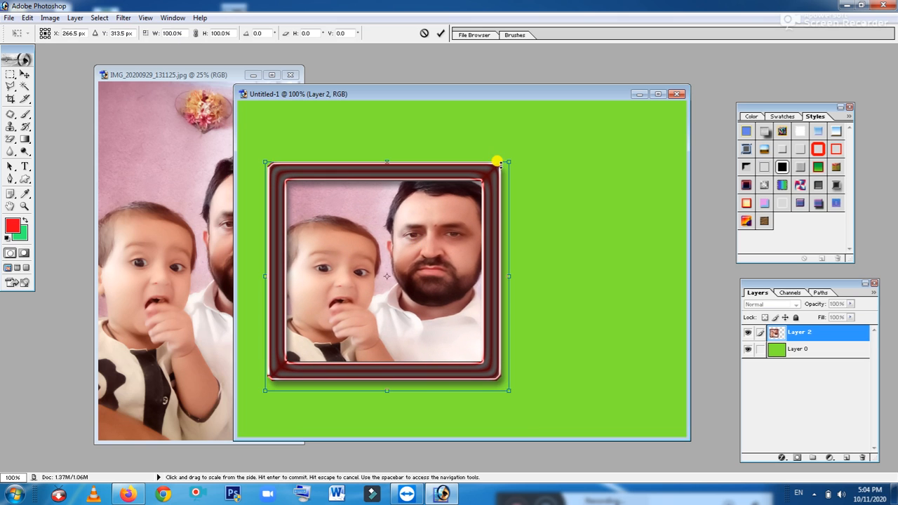
{"action": "left_click_drag", "start_coordinate": [506, 158], "coordinate": [461, 194]}
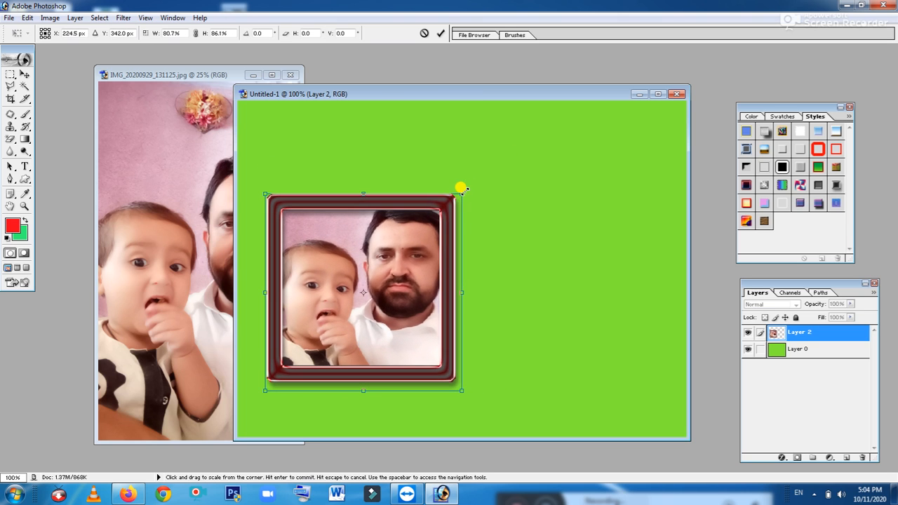
{"action": "left_click_drag", "start_coordinate": [366, 231], "coordinate": [347, 205]}
{"action": "key", "text": "Return"}
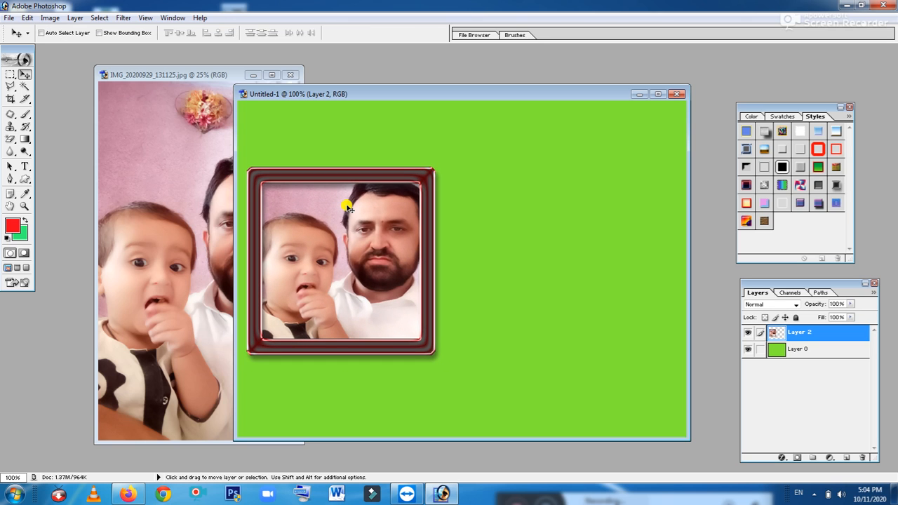
Draw a tall elliptical selection on the green area right of the framed photo and nudge it slightly left and up
{"action": "left_click", "coordinate": [10, 75]}
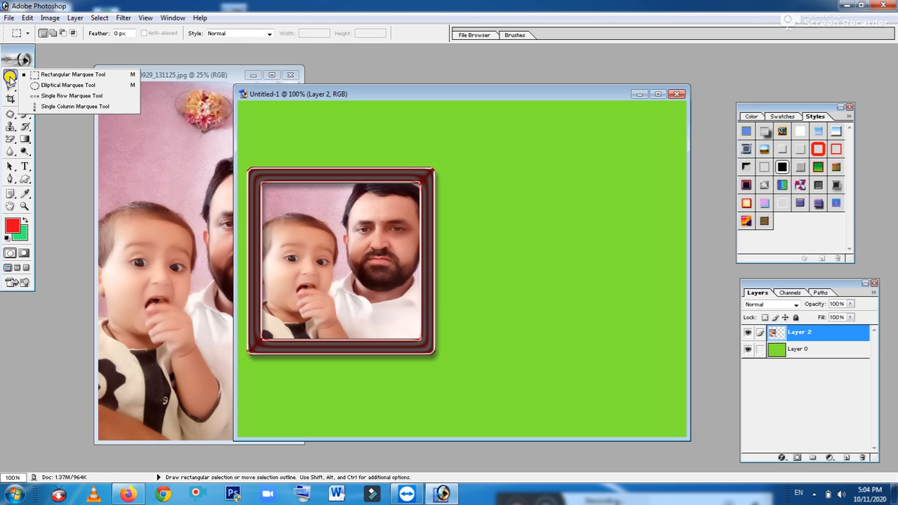
{"action": "left_click", "coordinate": [56, 87]}
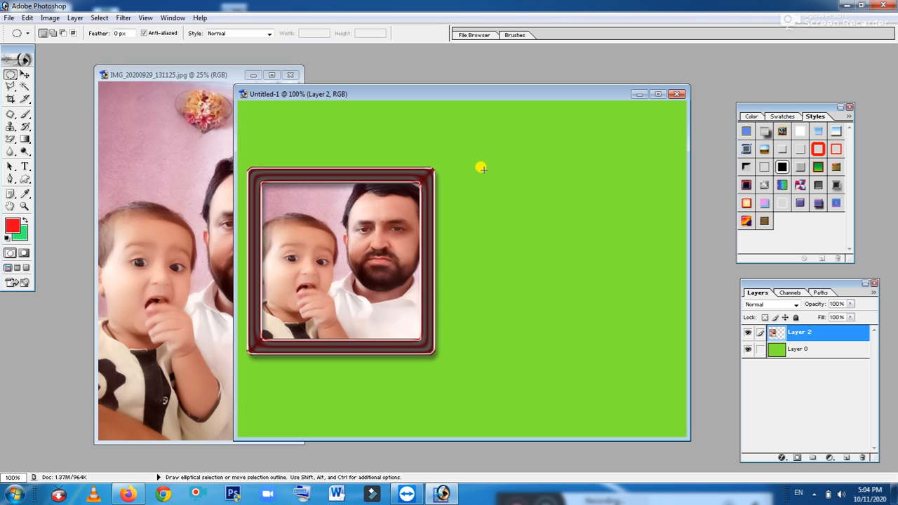
{"action": "left_click_drag", "start_coordinate": [481, 167], "coordinate": [675, 385]}
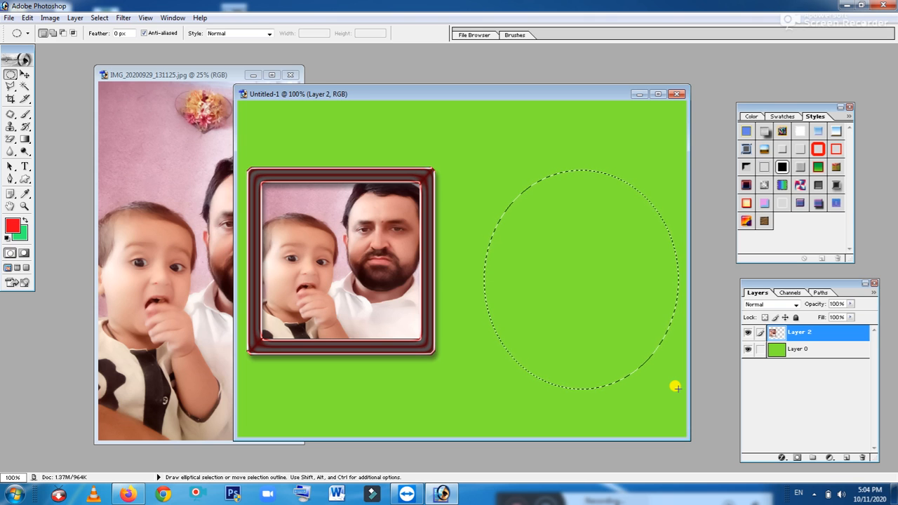
{"action": "left_click_drag", "start_coordinate": [677, 389], "coordinate": [678, 389]}
{"action": "key", "text": "shift+Left"}
{"action": "key", "text": "shift+Left"}
{"action": "key", "text": "shift+Left"}
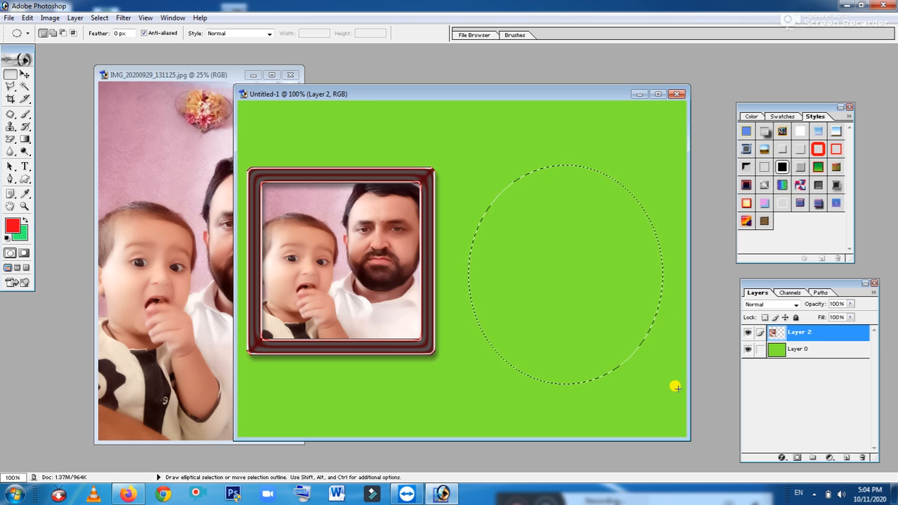
{"action": "key", "text": "Up"}
{"action": "key", "text": "Up"}
{"action": "key", "text": "Up"}
{"action": "key", "text": "Up"}
{"action": "key", "text": "Up"}
{"action": "key", "text": "Up"}
{"action": "key", "text": "Up"}
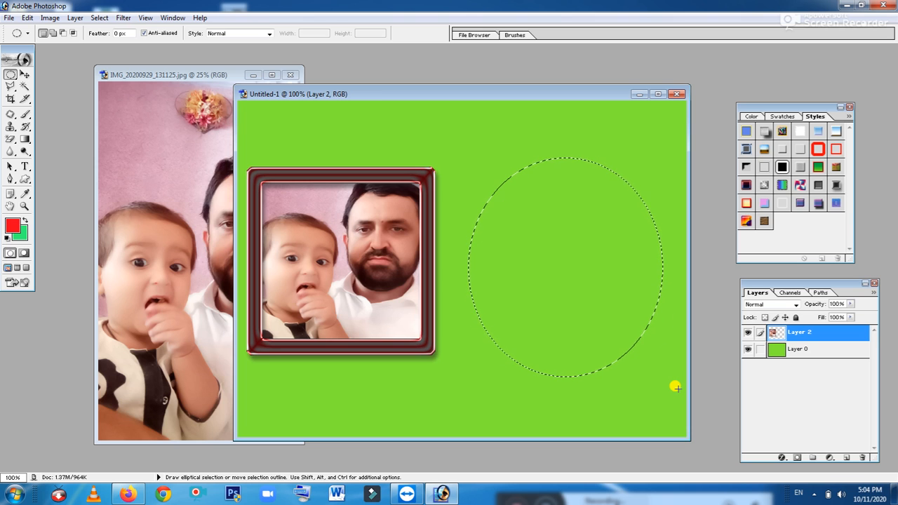
Stroke the elliptical selection on a new layer with a 35 px red line, location Center, and deselect it
{"action": "left_click", "coordinate": [848, 457]}
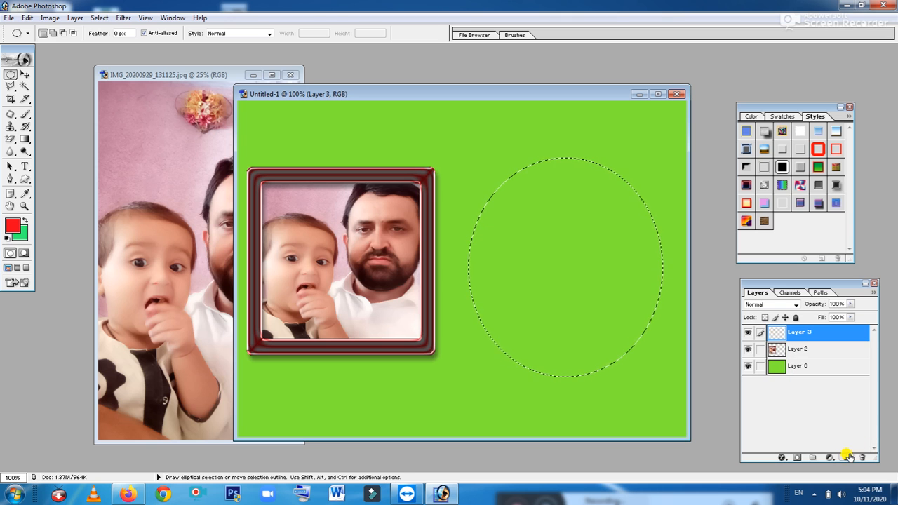
{"action": "right_click", "coordinate": [612, 290]}
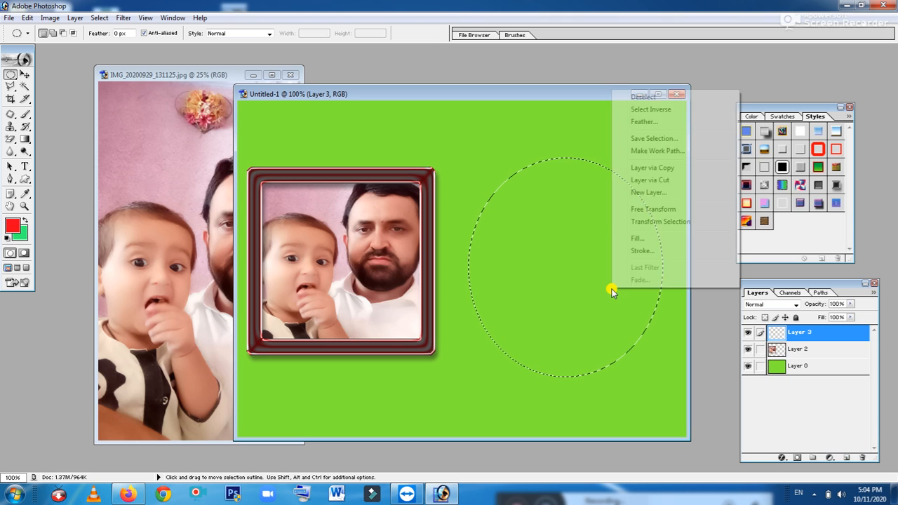
{"action": "left_click", "coordinate": [640, 252]}
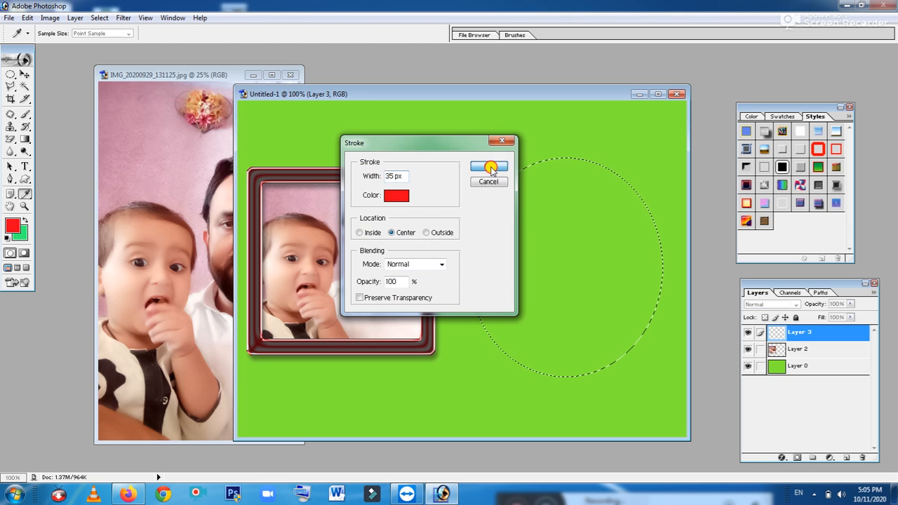
{"action": "left_click", "coordinate": [489, 167]}
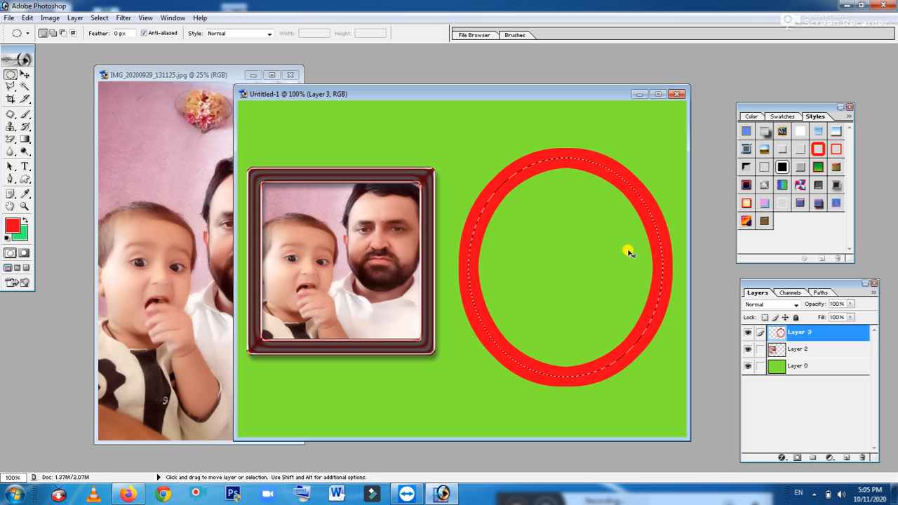
{"action": "key", "text": "ctrl+d"}
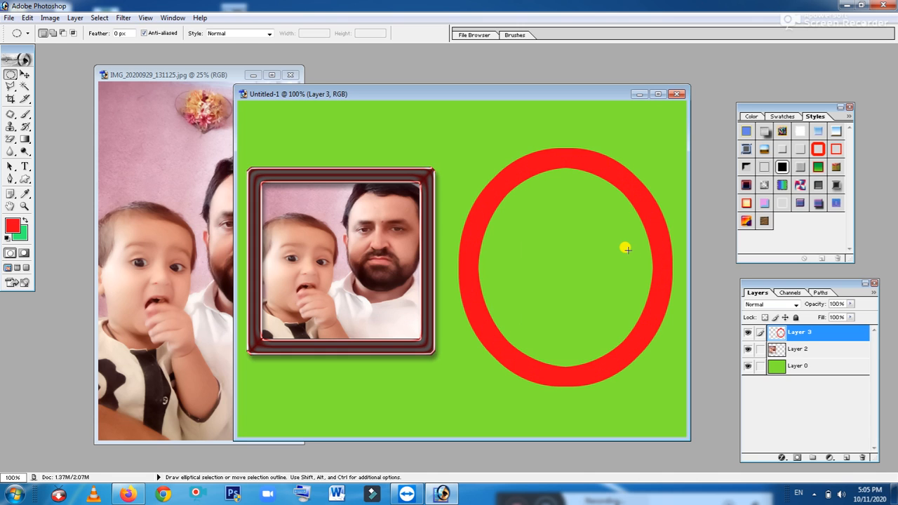
Apply the rectangular frame's dark red bevelled style to the red oval ring and move the ring slightly up
{"action": "left_click", "coordinate": [836, 184]}
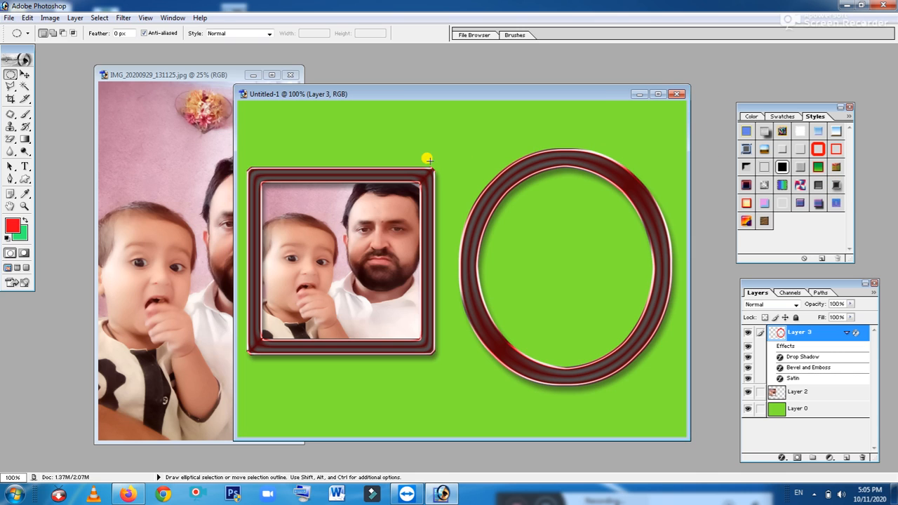
{"action": "left_click", "coordinate": [24, 74]}
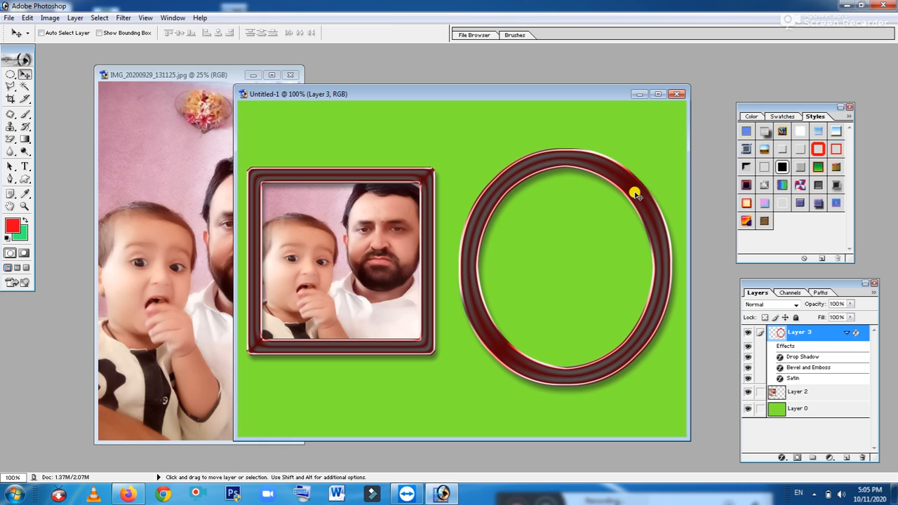
{"action": "left_click_drag", "start_coordinate": [564, 158], "coordinate": [563, 154]}
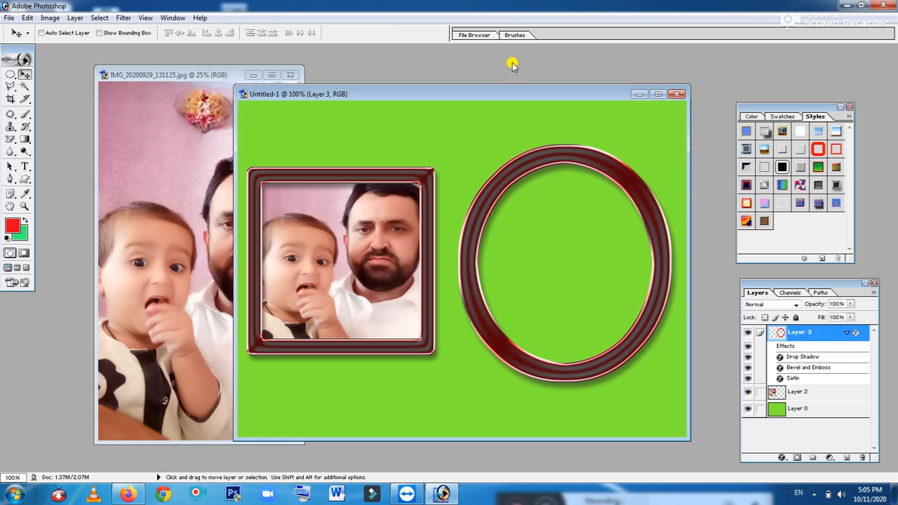
Close IMG_20200929_131125.jpg, open IMG_20200926_124140.jpg from the Camera folder and move its window clear of the toolbox
{"action": "left_click", "coordinate": [203, 74]}
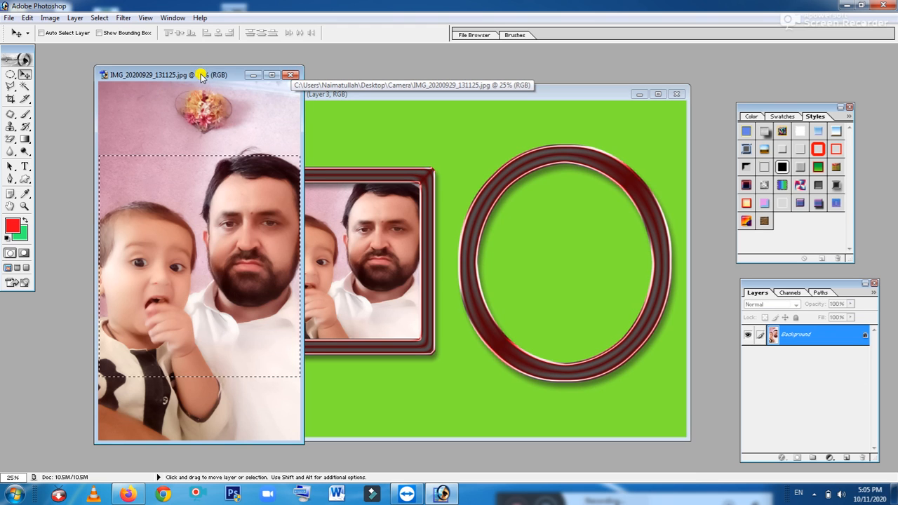
{"action": "left_click", "coordinate": [289, 75]}
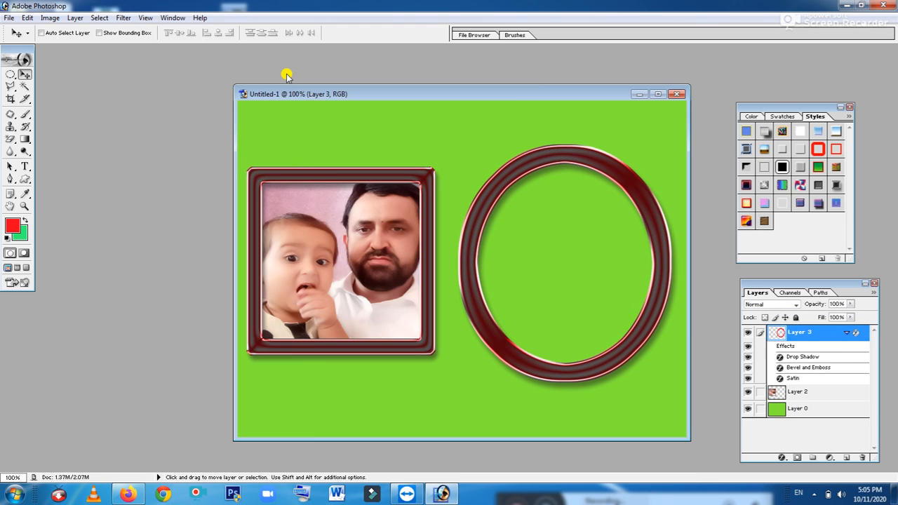
{"action": "double_click", "coordinate": [71, 164]}
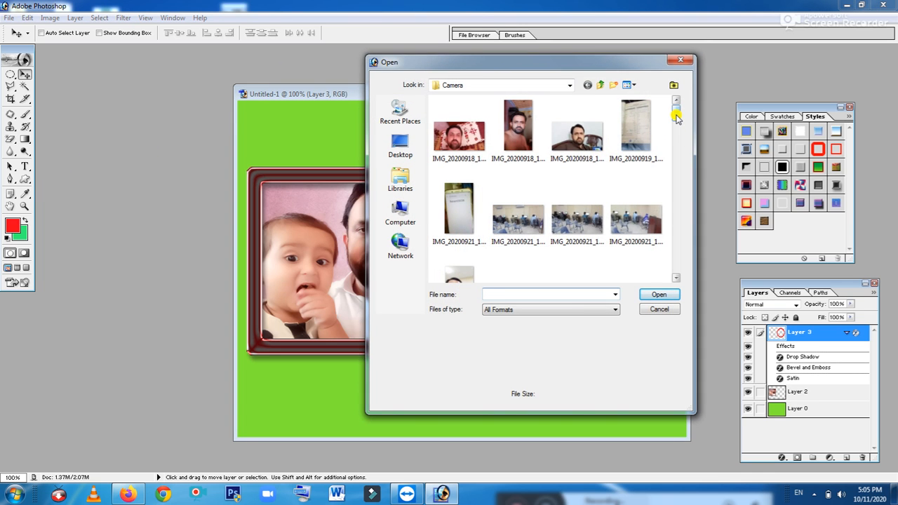
{"action": "left_click_drag", "start_coordinate": [676, 117], "coordinate": [674, 194]}
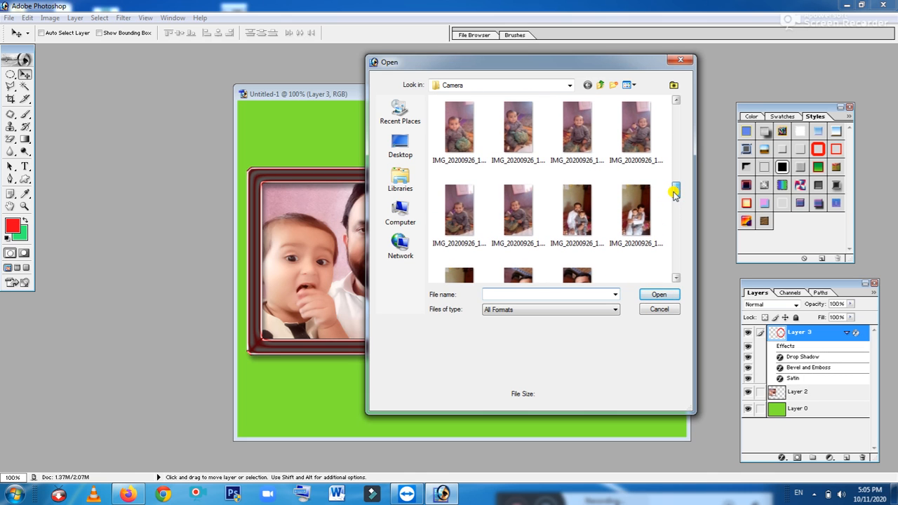
{"action": "left_click", "coordinate": [516, 218]}
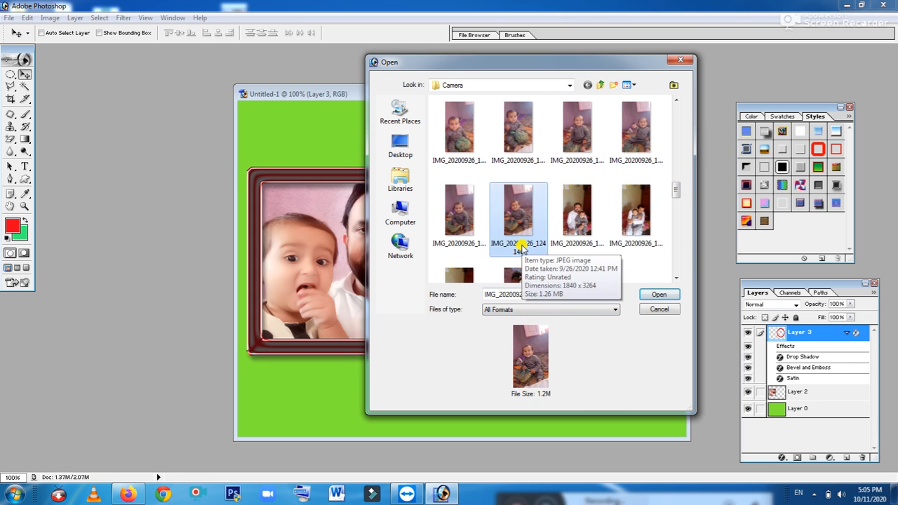
{"action": "left_click", "coordinate": [654, 296]}
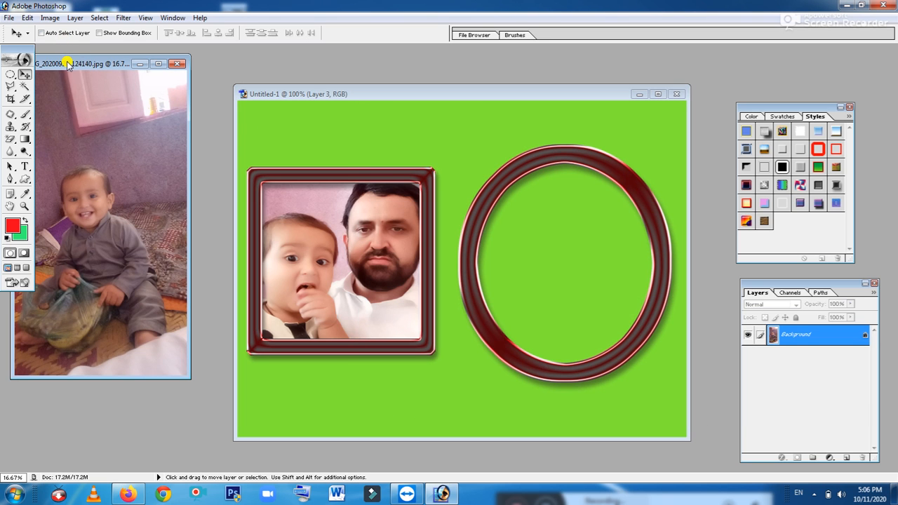
{"action": "left_click_drag", "start_coordinate": [68, 63], "coordinate": [268, 60]}
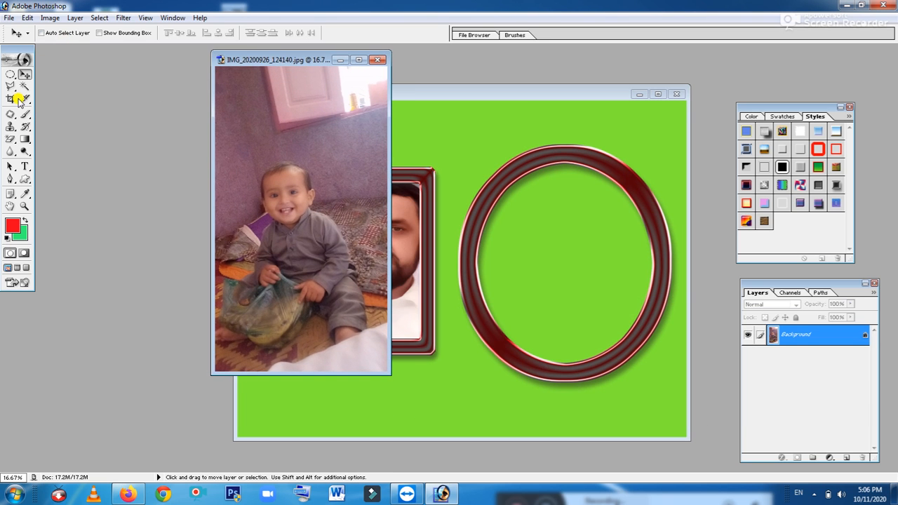
Copy an elliptical area around the child's head and upper body and paste it into Untitled-1
{"action": "left_click", "coordinate": [11, 76]}
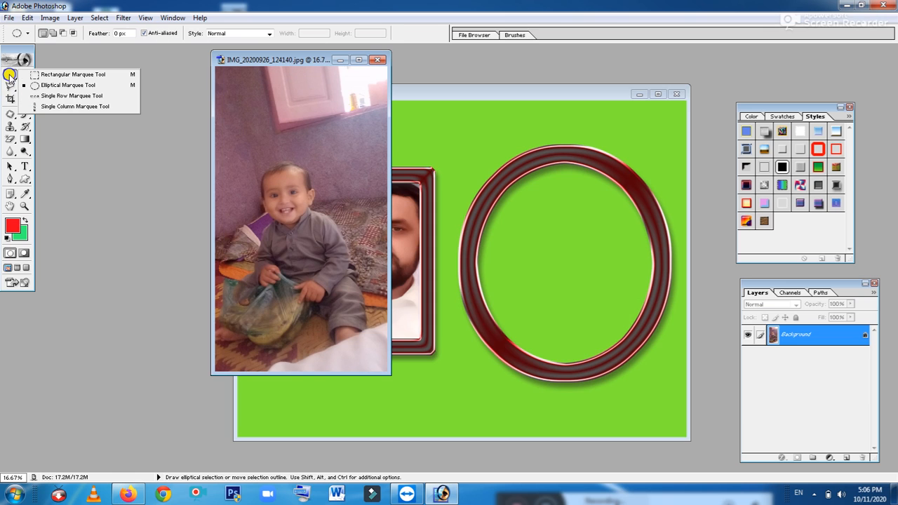
{"action": "left_click", "coordinate": [60, 86]}
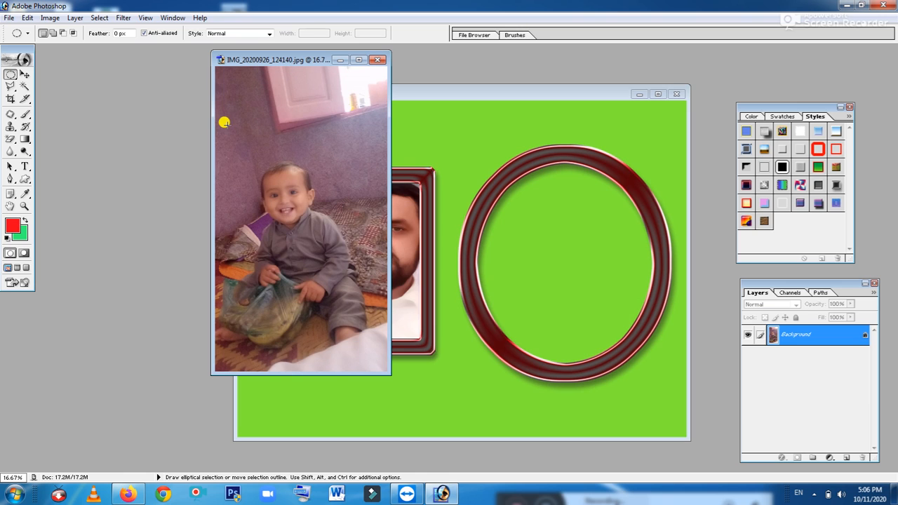
{"action": "left_click_drag", "start_coordinate": [224, 122], "coordinate": [341, 257]}
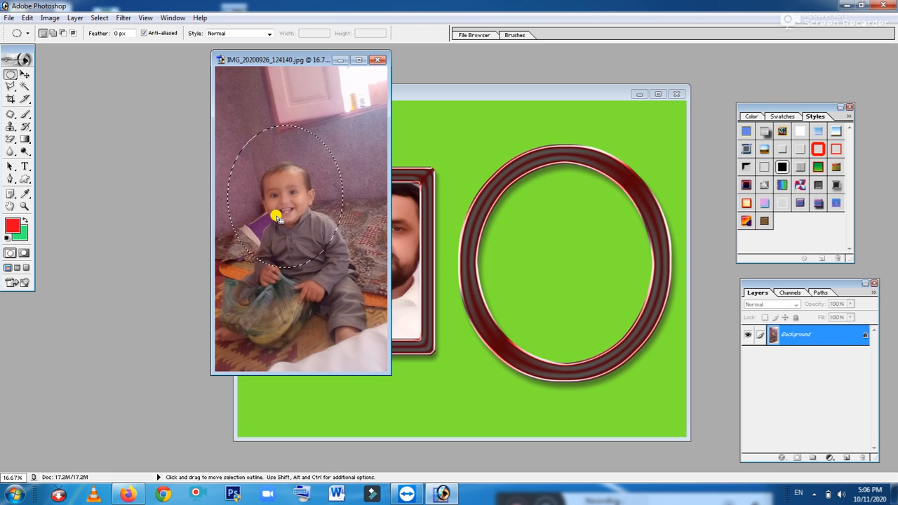
{"action": "key", "text": "ctrl"}
{"action": "left_click", "coordinate": [566, 91]}
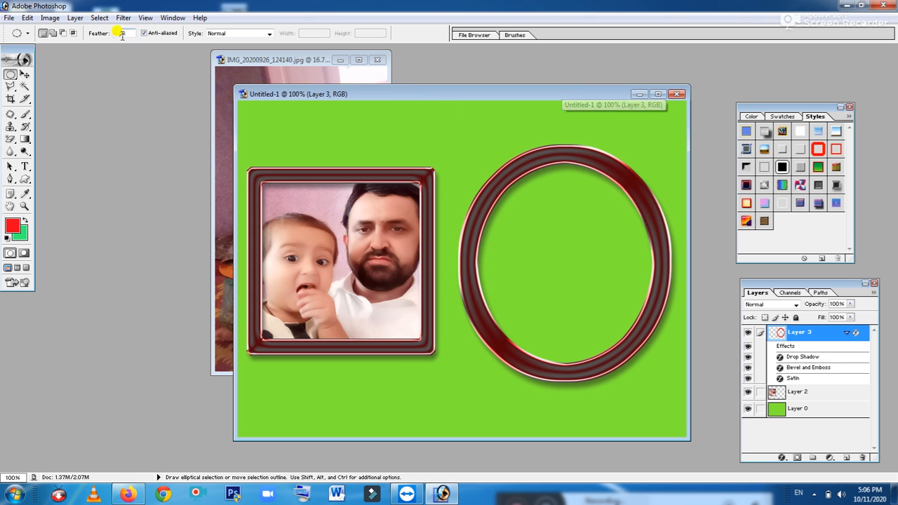
{"action": "left_click", "coordinate": [26, 19]}
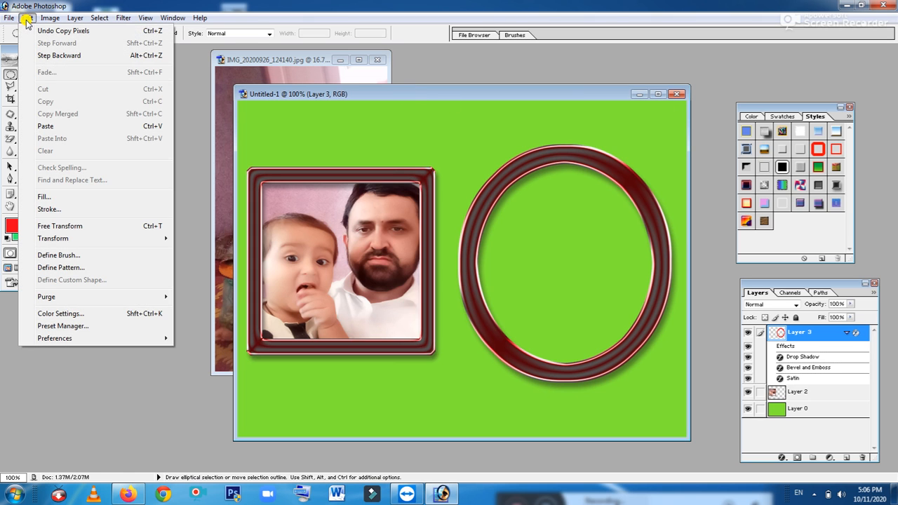
{"action": "left_click", "coordinate": [58, 126]}
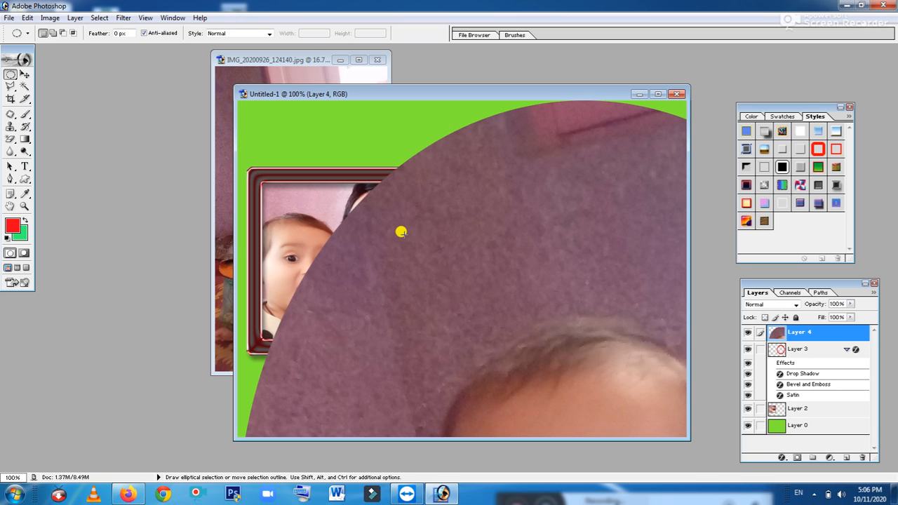
Scale the pasted oval photo of the child proportionally to about 25.5% and position it over the opening of the oval frame
{"action": "key", "text": "ctrl+t"}
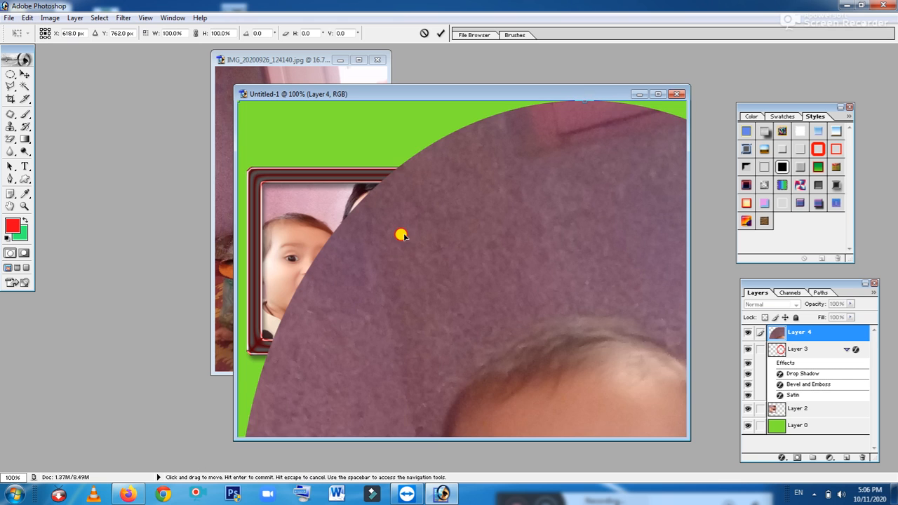
{"action": "left_click_drag", "start_coordinate": [402, 235], "coordinate": [442, 262]}
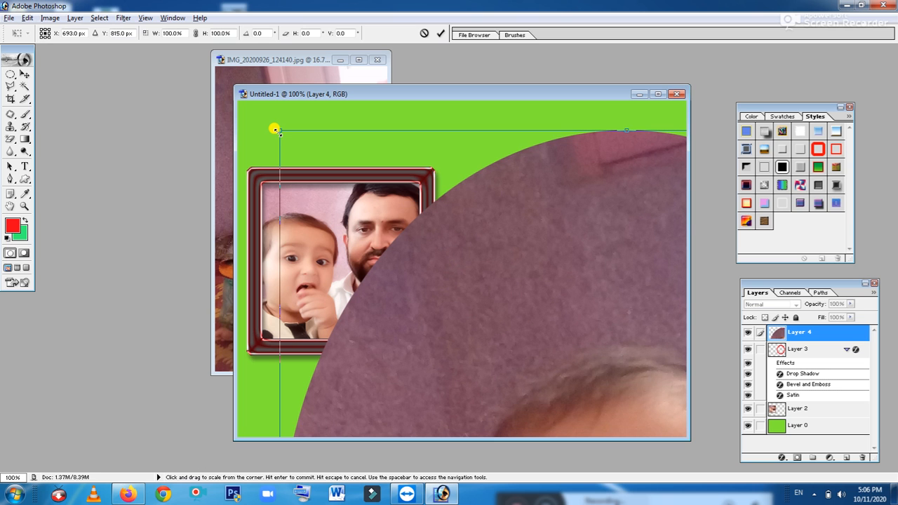
{"action": "left_click_drag", "start_coordinate": [275, 129], "coordinate": [549, 351]}
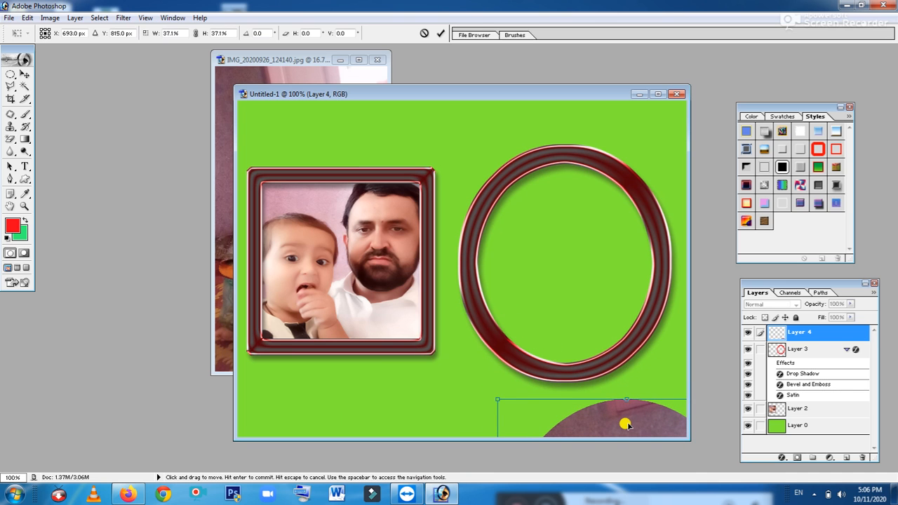
{"action": "left_click_drag", "start_coordinate": [625, 424], "coordinate": [504, 142]}
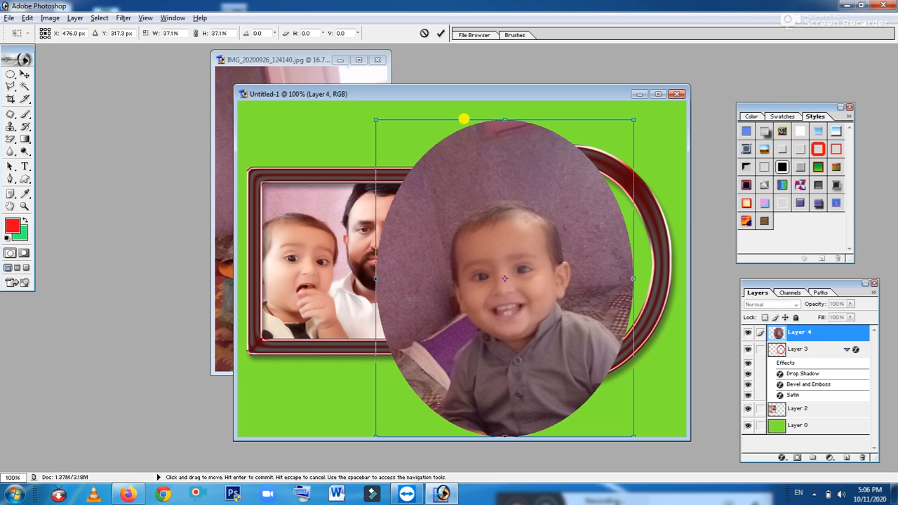
{"action": "left_click_drag", "start_coordinate": [373, 117], "coordinate": [425, 154]}
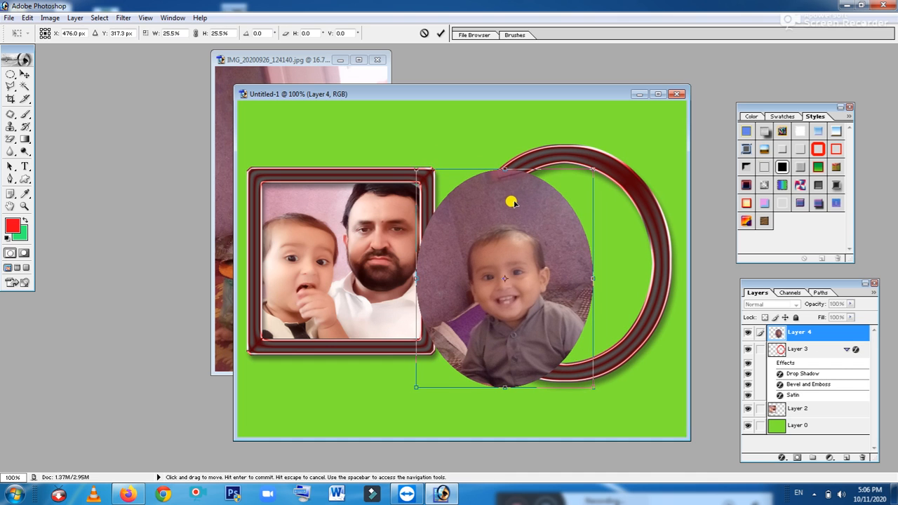
{"action": "left_click_drag", "start_coordinate": [513, 201], "coordinate": [574, 195]}
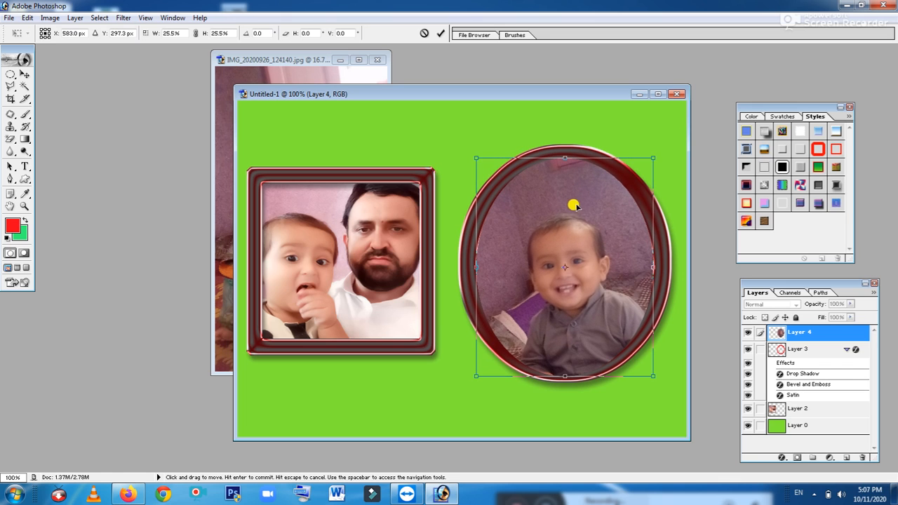
{"action": "key", "text": "Return"}
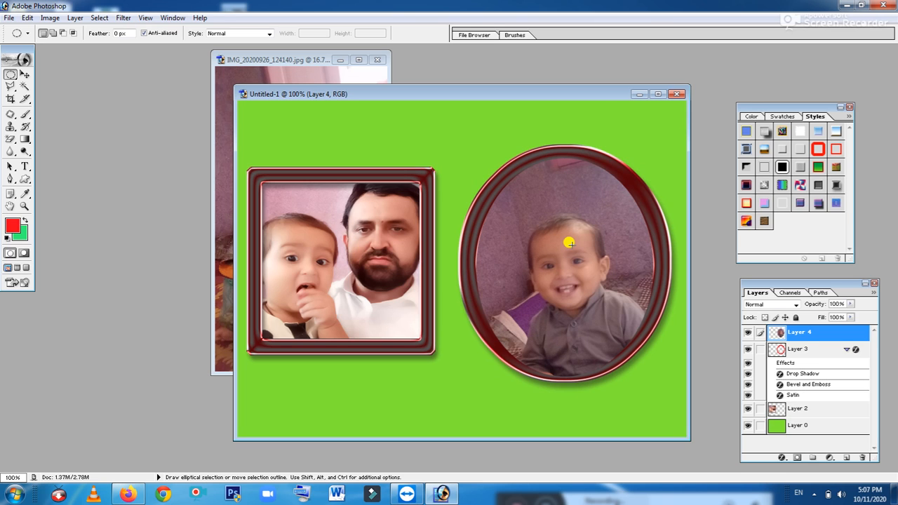
Move the oval frame's layer, Layer 3, above the photo's Layer 4 in the layer order
{"action": "left_click", "coordinate": [809, 354]}
{"action": "left_click_drag", "start_coordinate": [809, 355], "coordinate": [805, 335]}
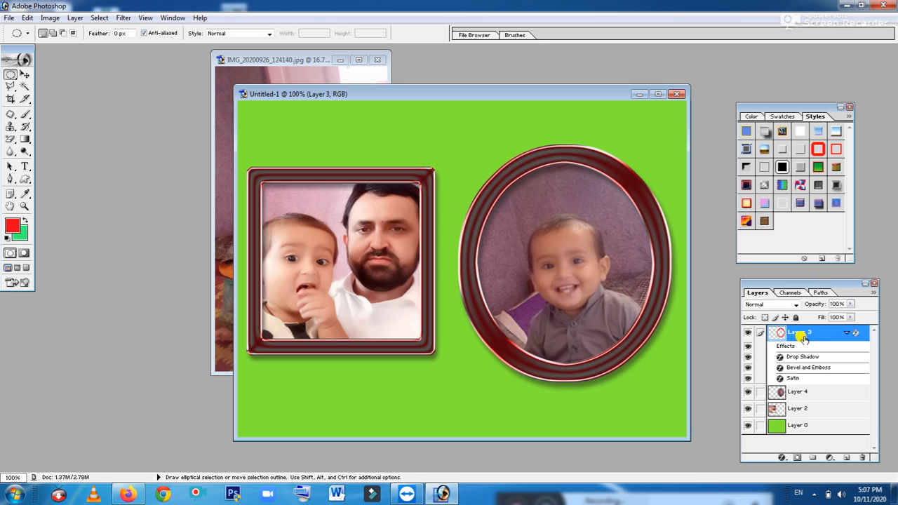
Hide and show Layer 3 and Layer 4 in turn to check the oval frame and its photo separately
{"action": "left_click", "coordinate": [748, 332]}
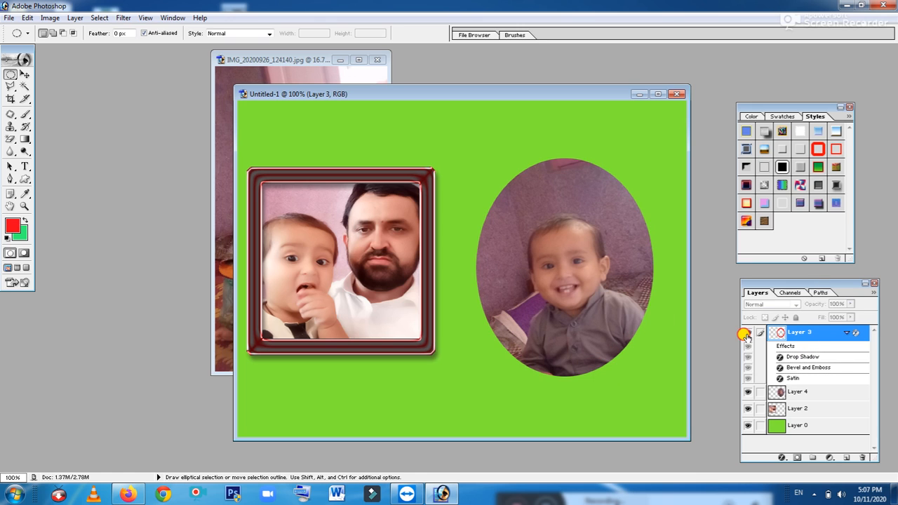
{"action": "left_click", "coordinate": [747, 334]}
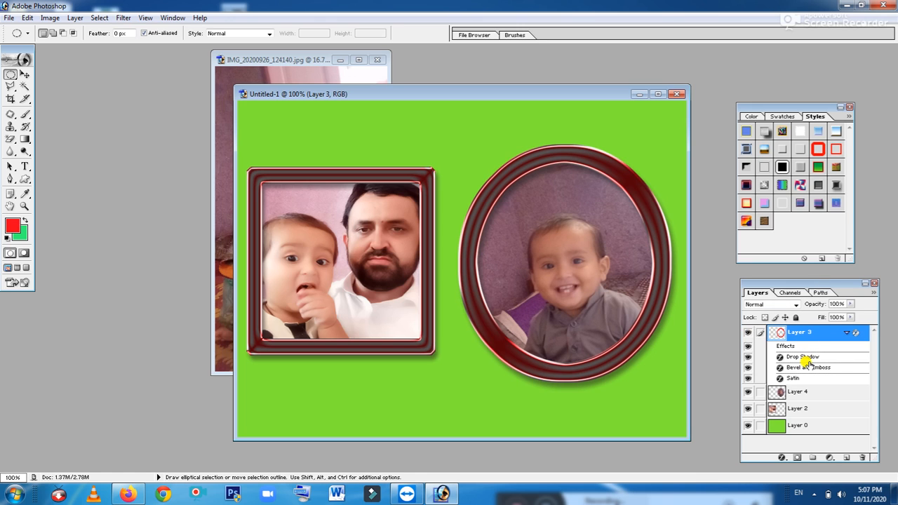
{"action": "left_click", "coordinate": [802, 397]}
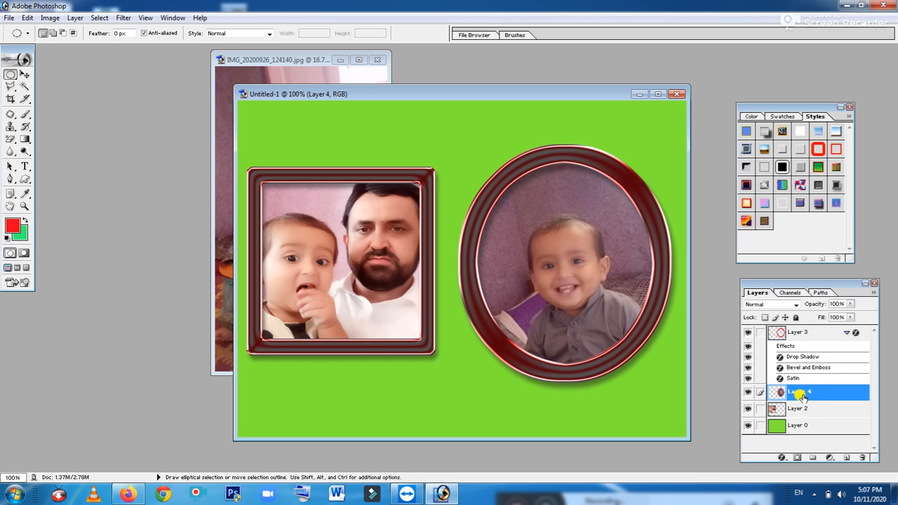
{"action": "left_click", "coordinate": [746, 393]}
{"action": "left_click", "coordinate": [746, 393]}
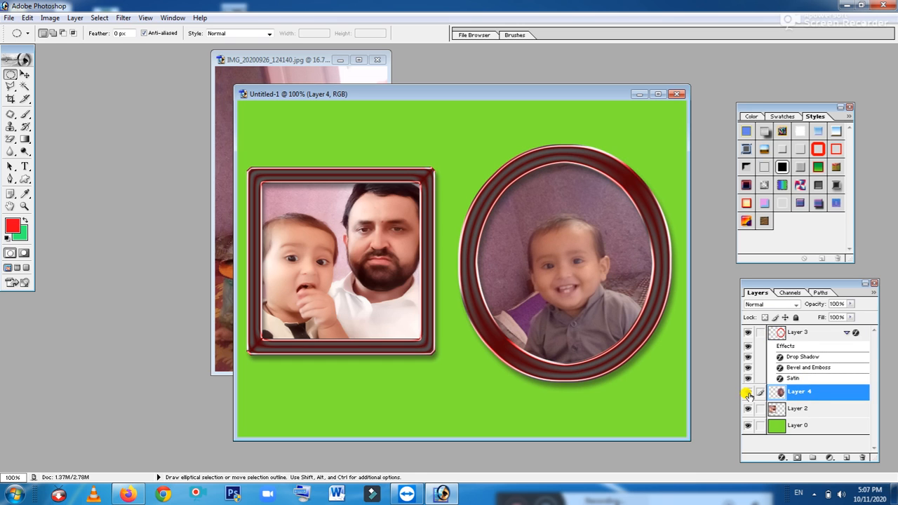
Merge the oval frame's Layer 3 down into the photo's Layer 4 and move the merged oval slightly right and down
{"action": "left_click", "coordinate": [802, 334]}
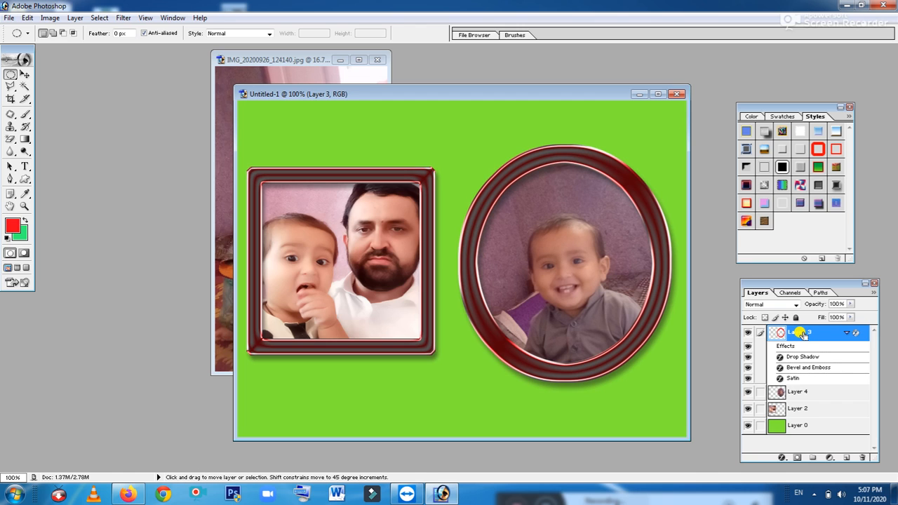
{"action": "key", "text": "ctrl+e"}
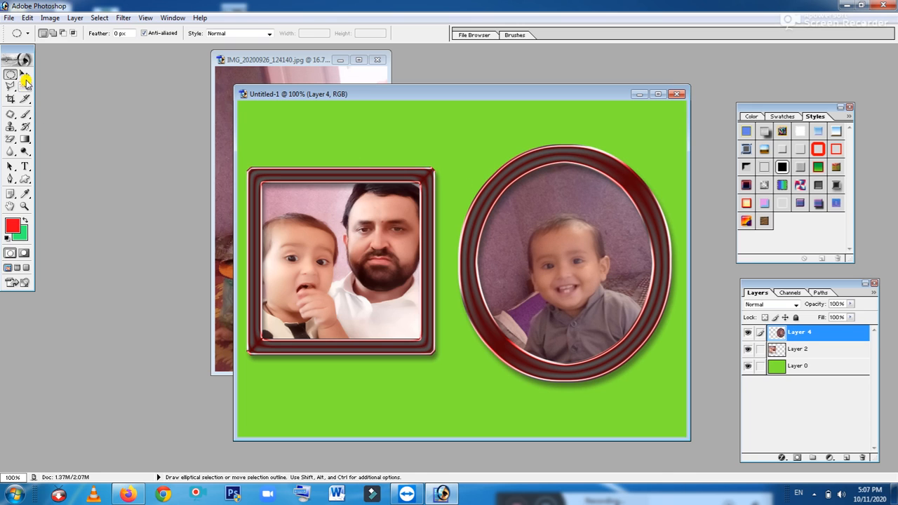
{"action": "left_click", "coordinate": [24, 75]}
{"action": "mouse_move", "coordinate": [582, 246]}
{"action": "left_mouse_down"}
{"action": "mouse_move", "coordinate": [574, 257]}
{"action": "mouse_move", "coordinate": [588, 249]}
{"action": "left_mouse_up"}
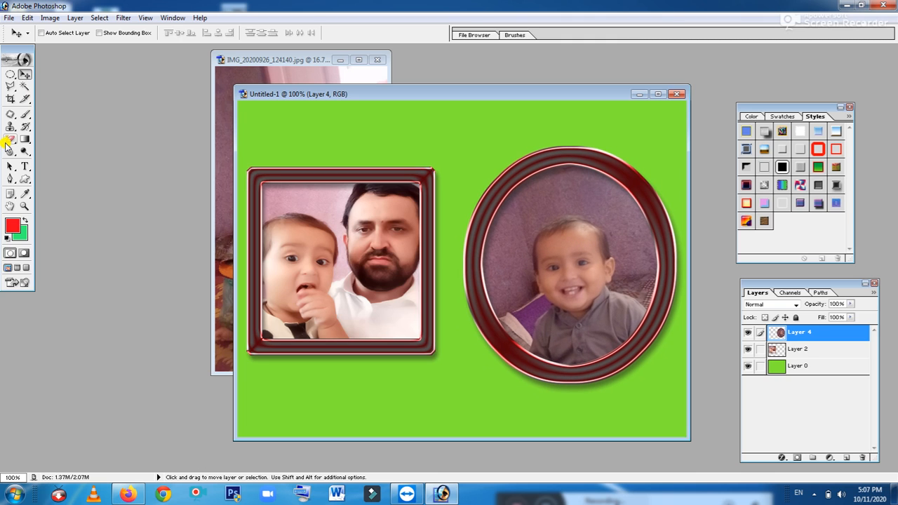
{"action": "left_click", "coordinate": [9, 77]}
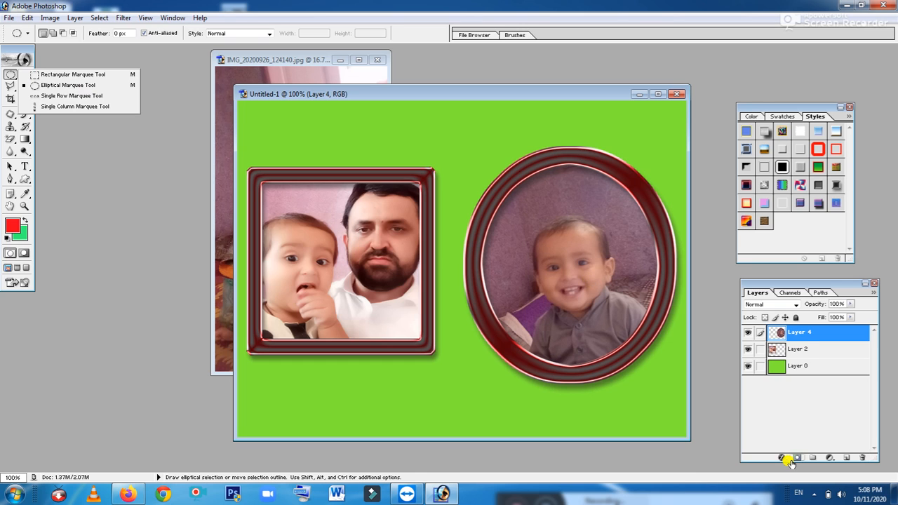
{"action": "left_click", "coordinate": [814, 496]}
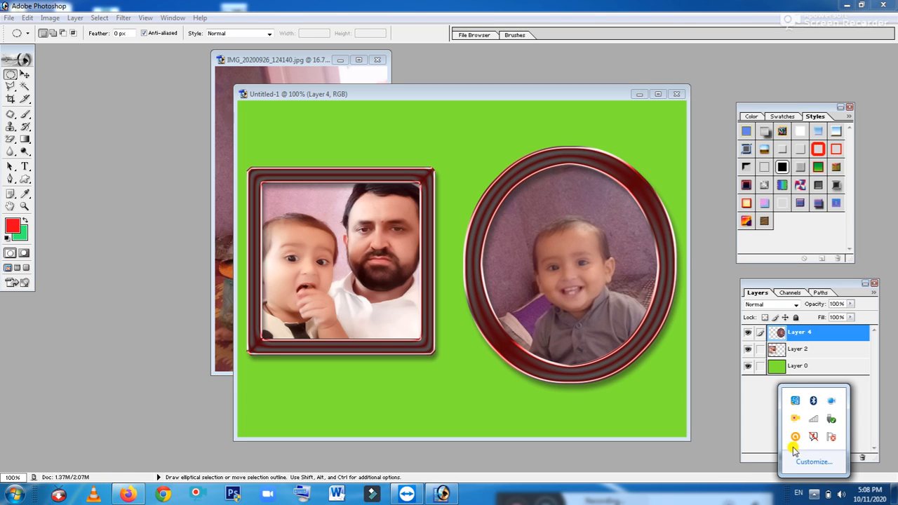
{"action": "right_click", "coordinate": [795, 419]}
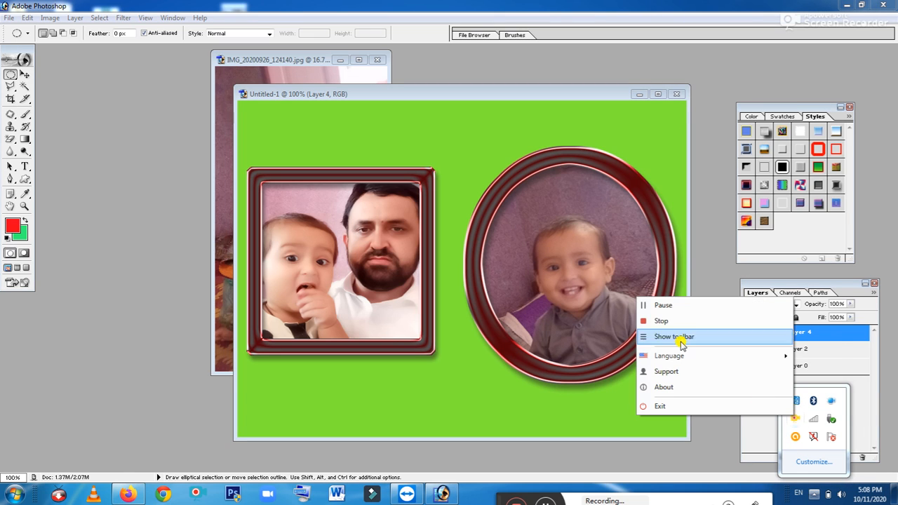